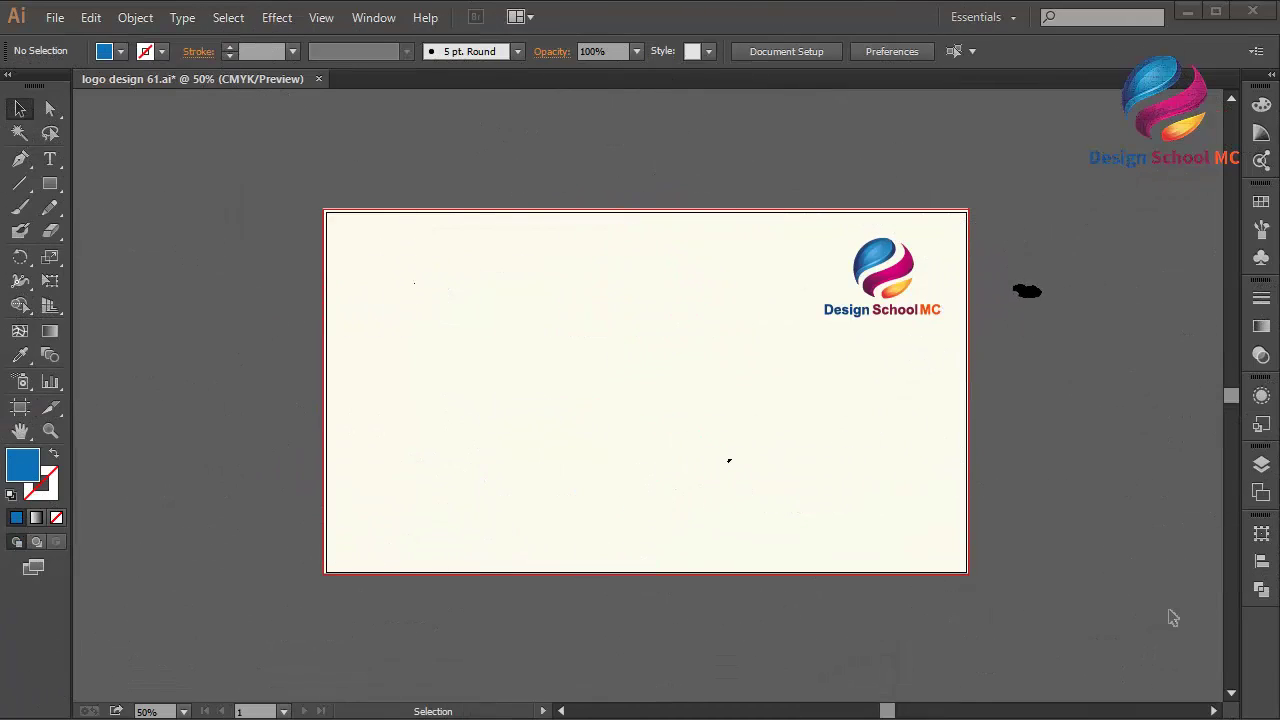
Fit the blank artboard to the window with Ctrl+0 and pick the Ellipse tool.
key("ctrl+0")
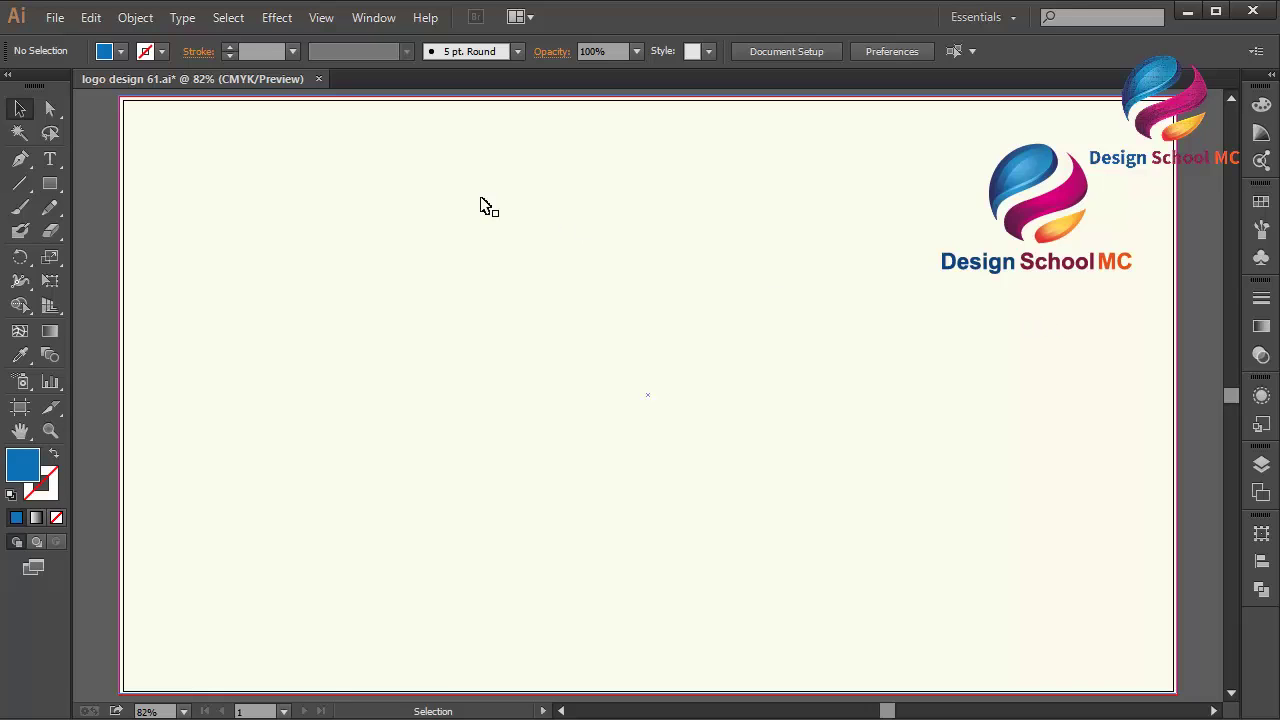
left_click_drag(50, 184, 127, 236)
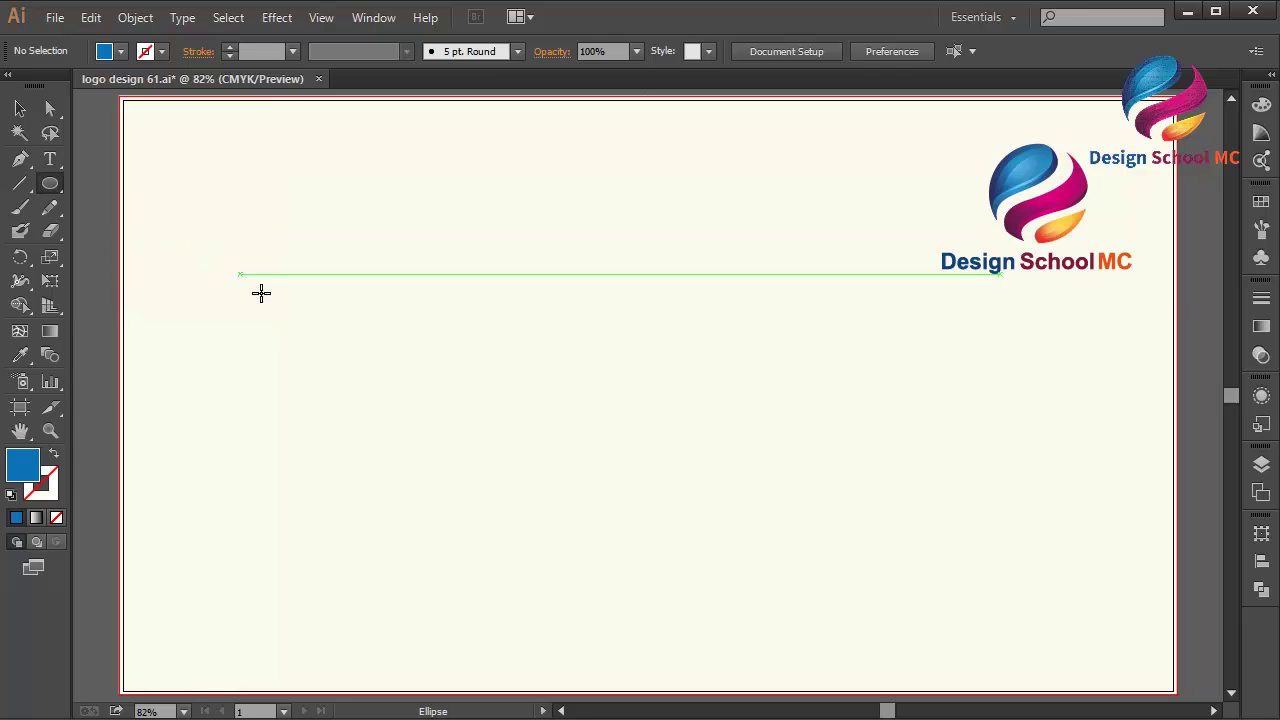
Draw a large blue circle and a small one, then place the small circle just above it.
left_click_drag(460, 428, 665, 632)
left_click_drag(500, 269, 546, 327)
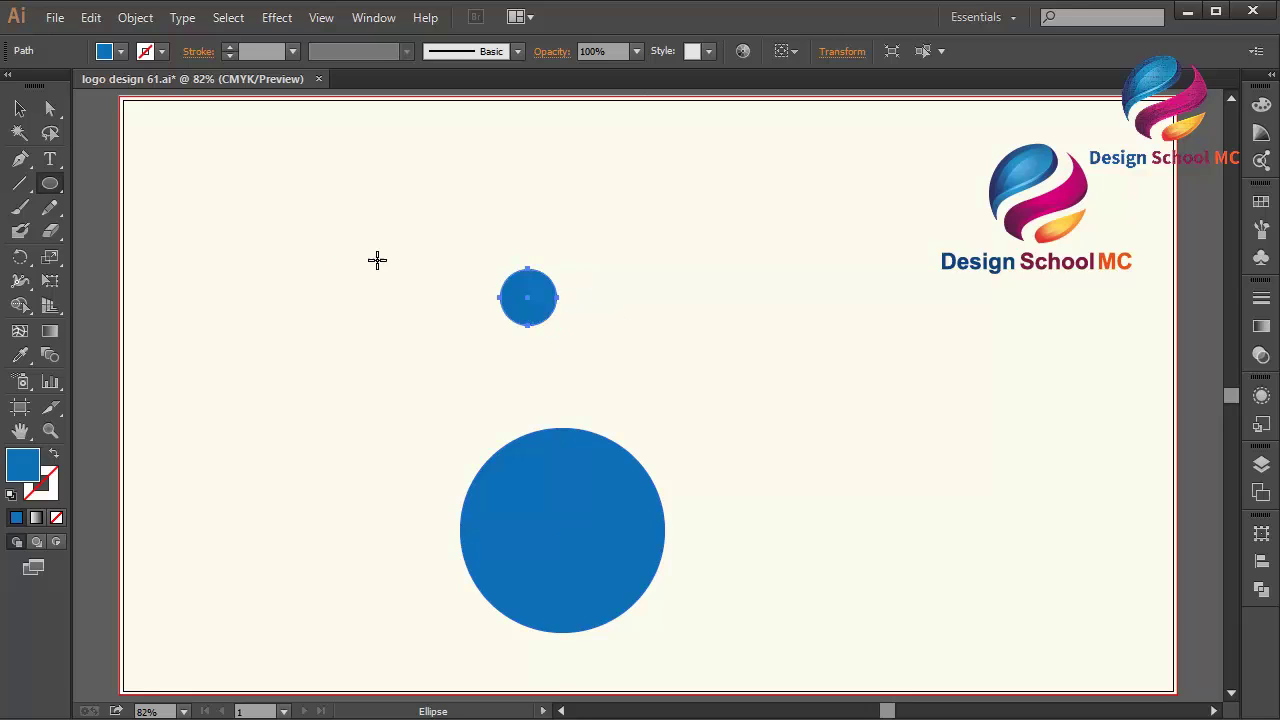
left_click(19, 108)
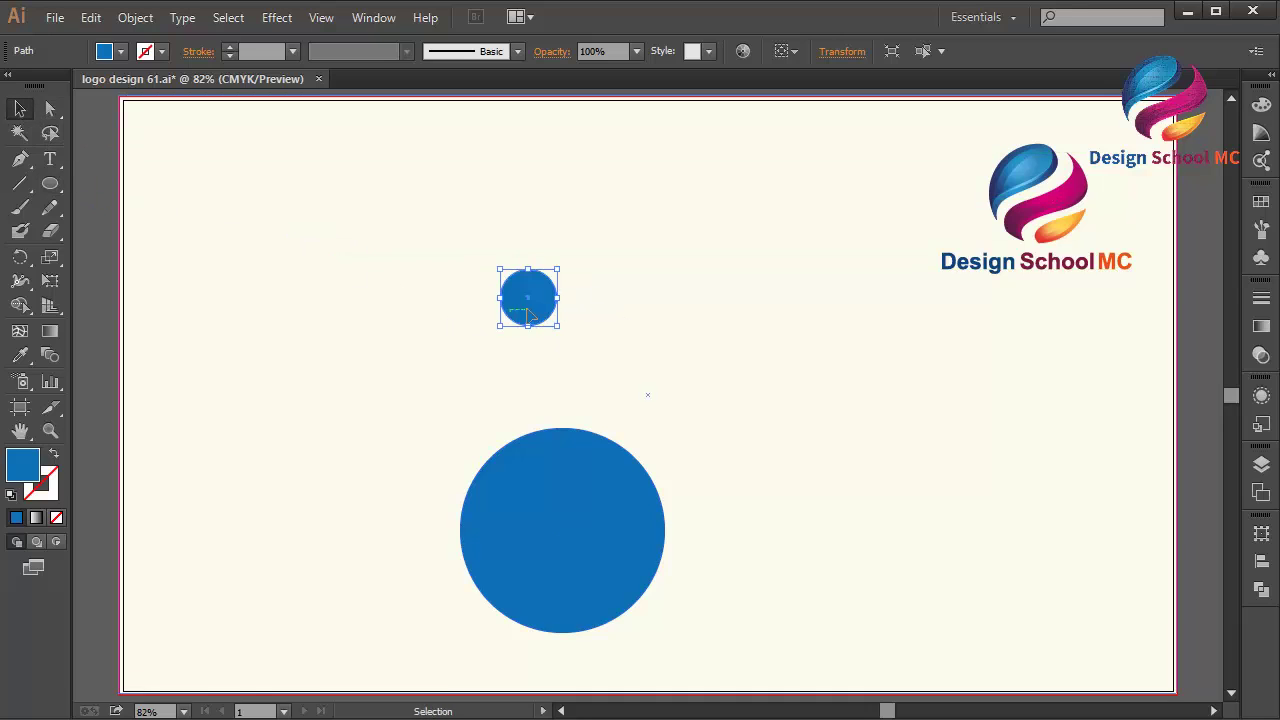
left_click_drag(555, 308, 570, 375)
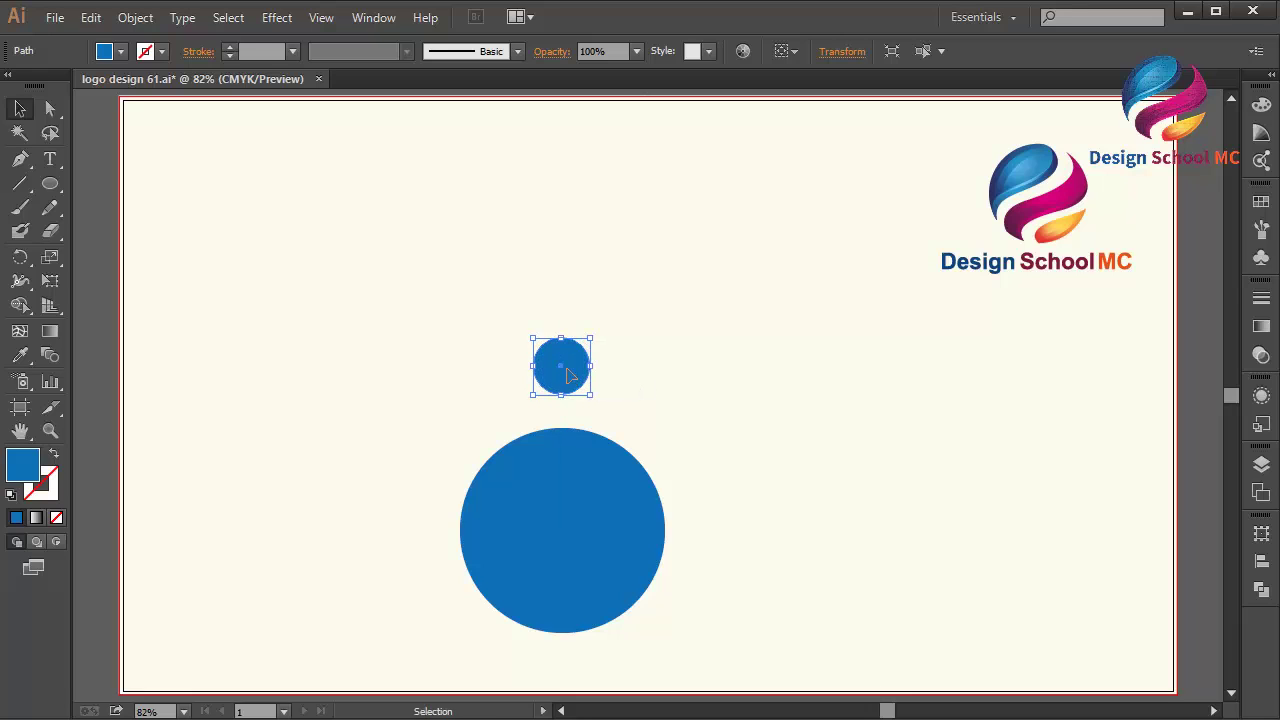
With the Pen tool, draw a closed tapered shape linking the small and large circles' edges.
left_click(110, 250)
left_click(20, 159)
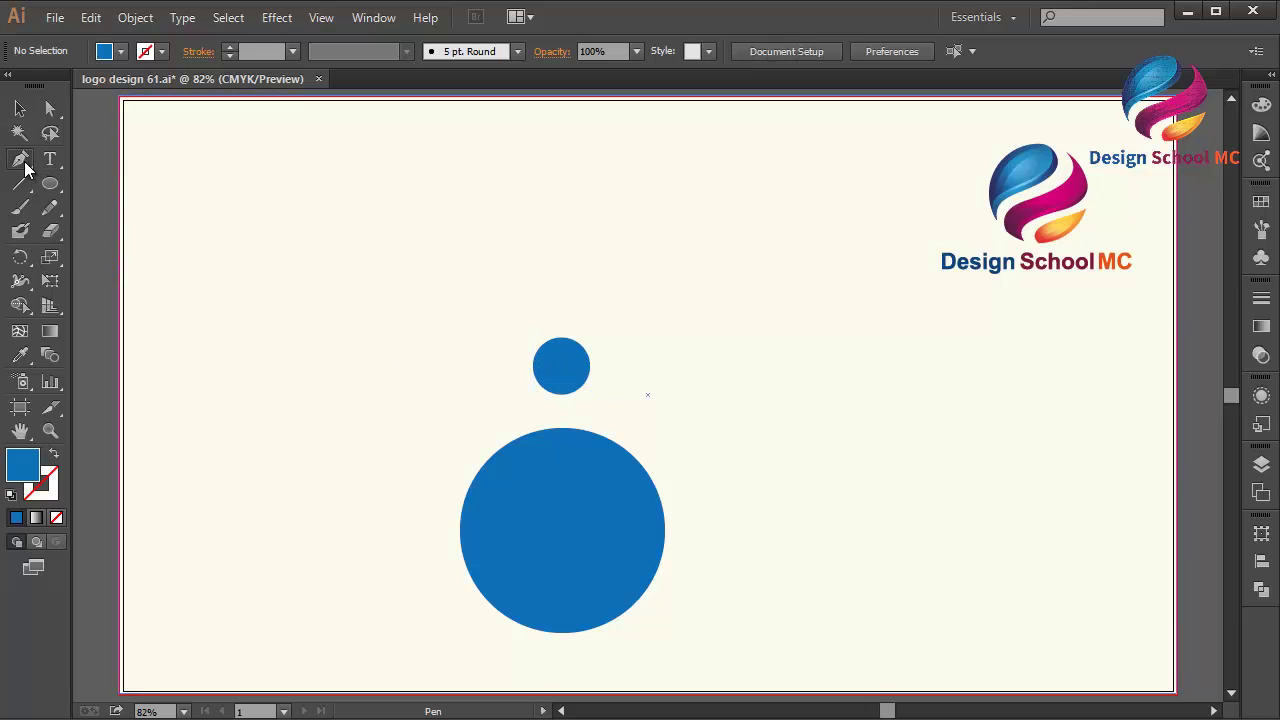
left_click(531, 365)
left_click(468, 488)
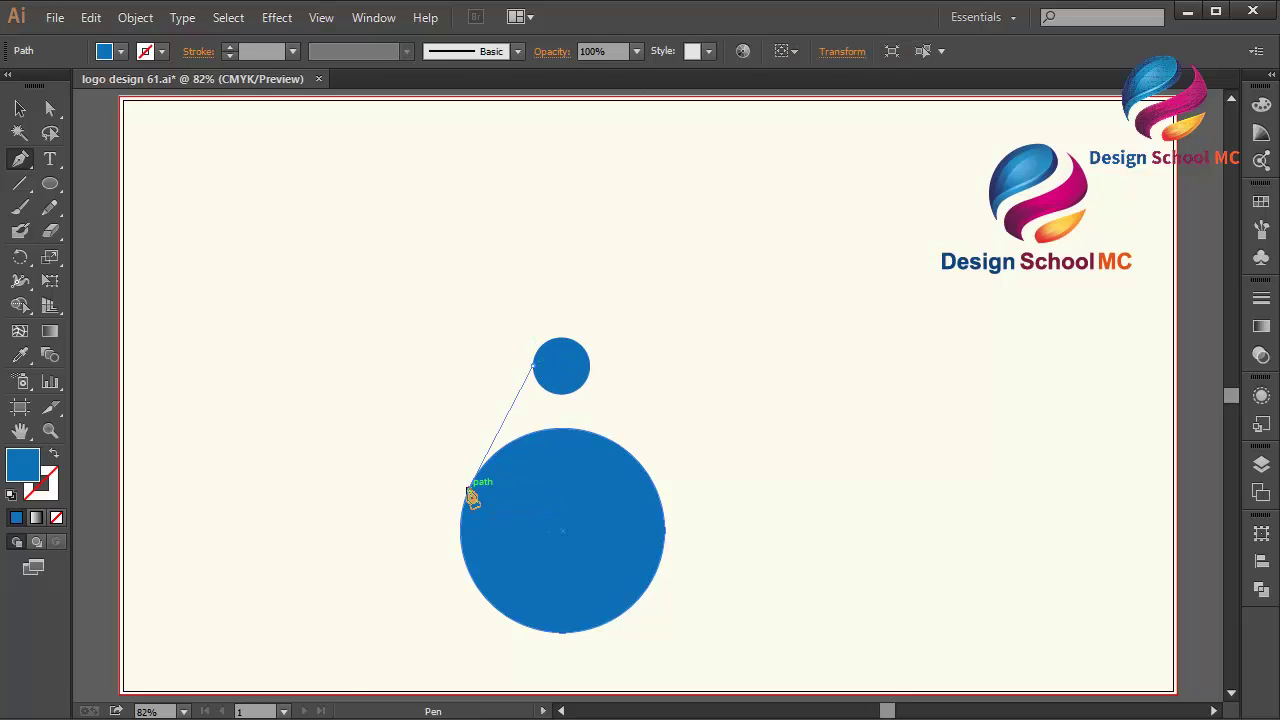
left_click(657, 488)
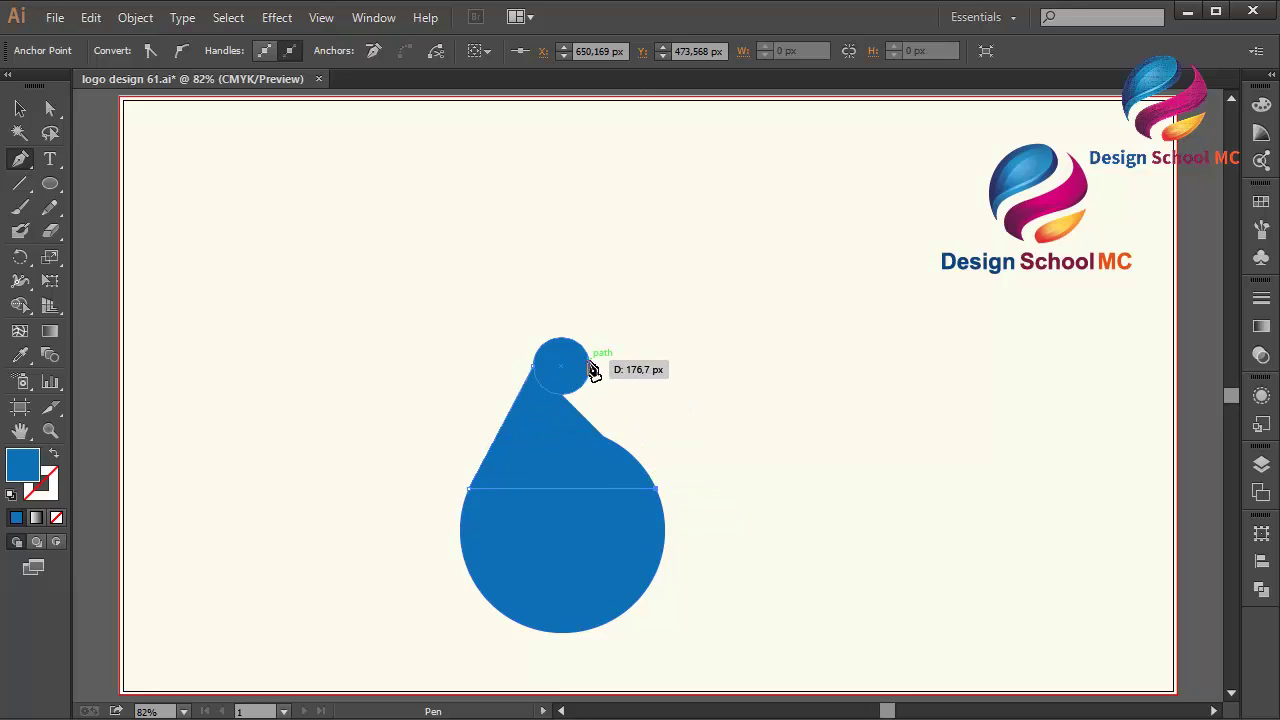
left_click(590, 364)
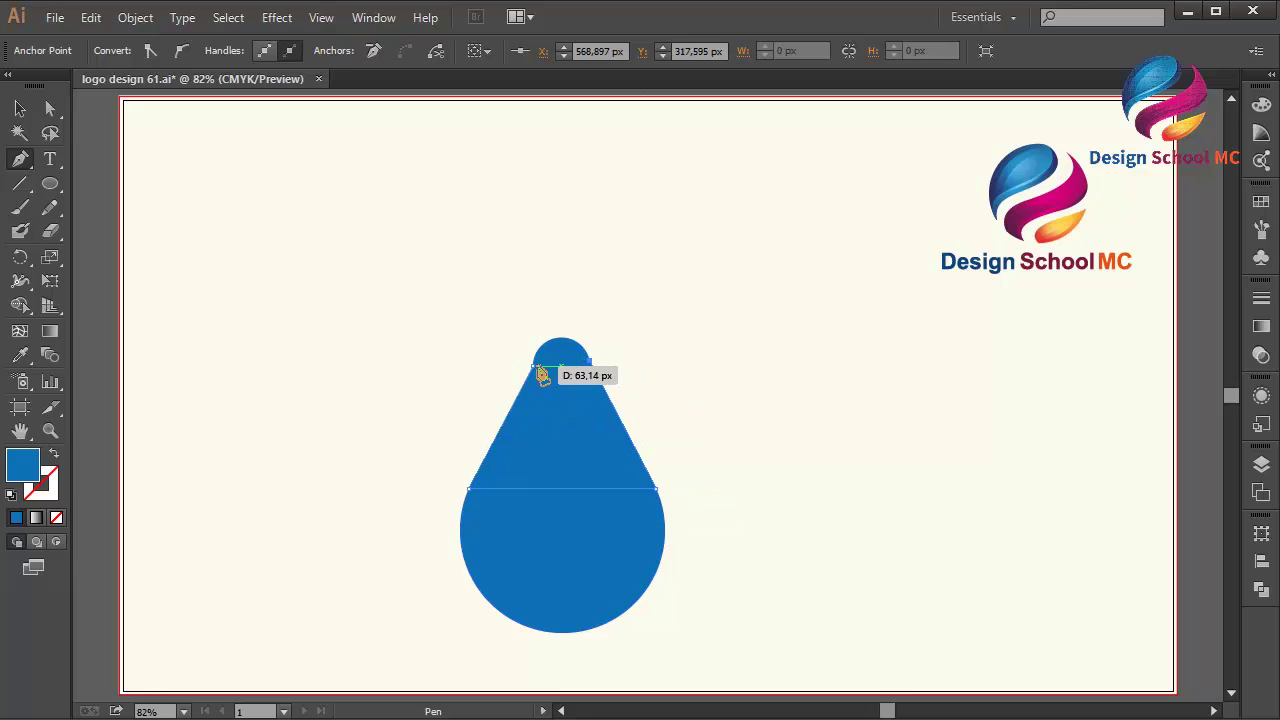
left_click(534, 366)
left_click(20, 112)
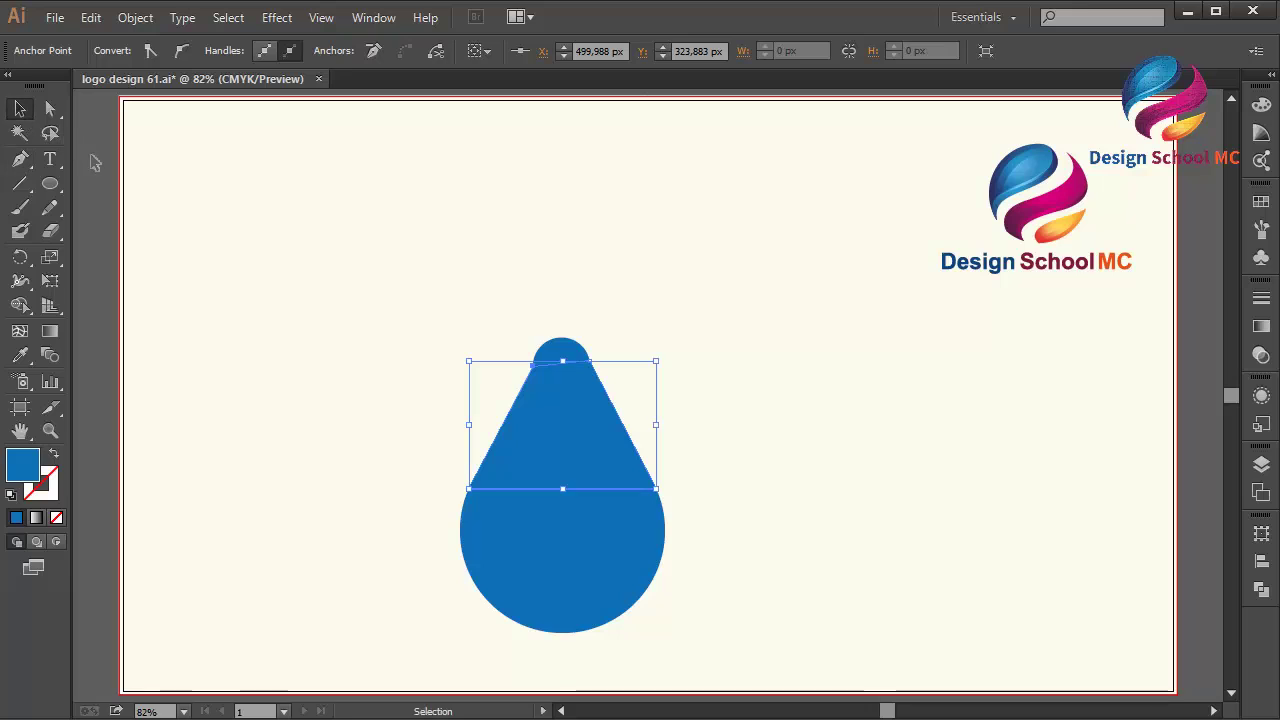
left_click(105, 170)
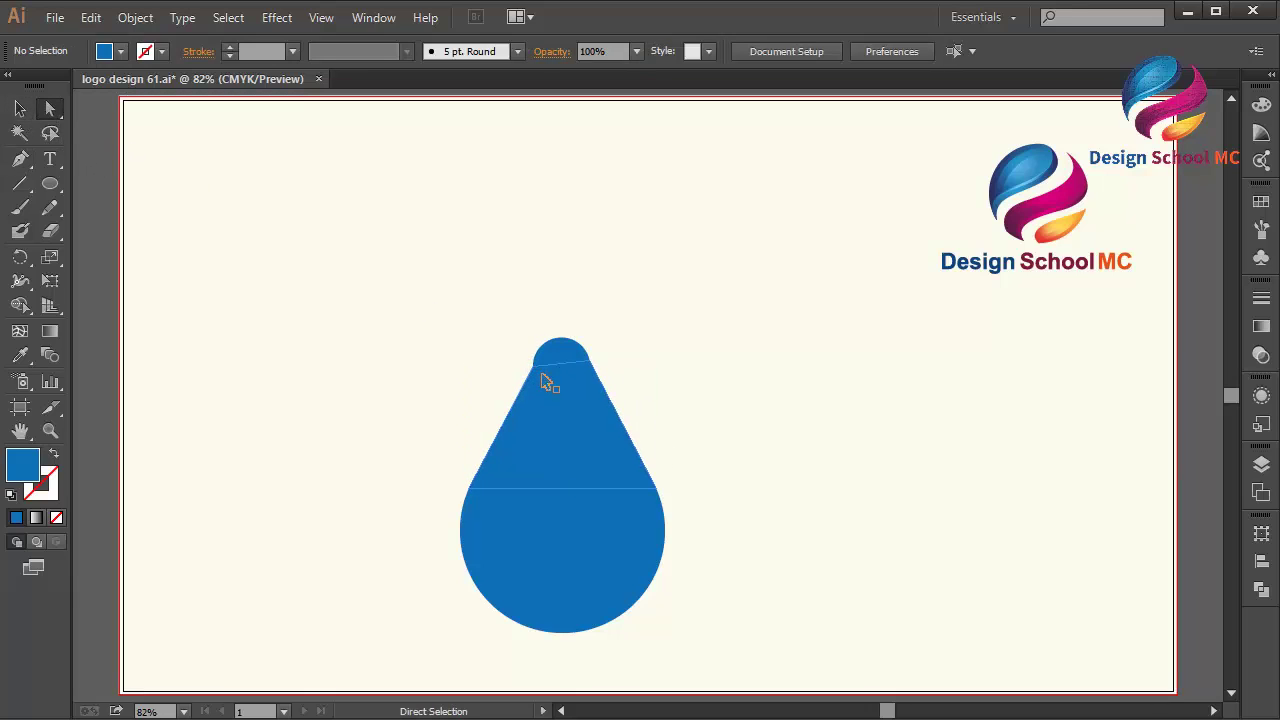
Move the tapered shape's two top corners onto the small circle with Direct Selection.
key("ctrl+plus")
key("ctrl+plus")
key("ctrl+plus")
left_click(410, 357)
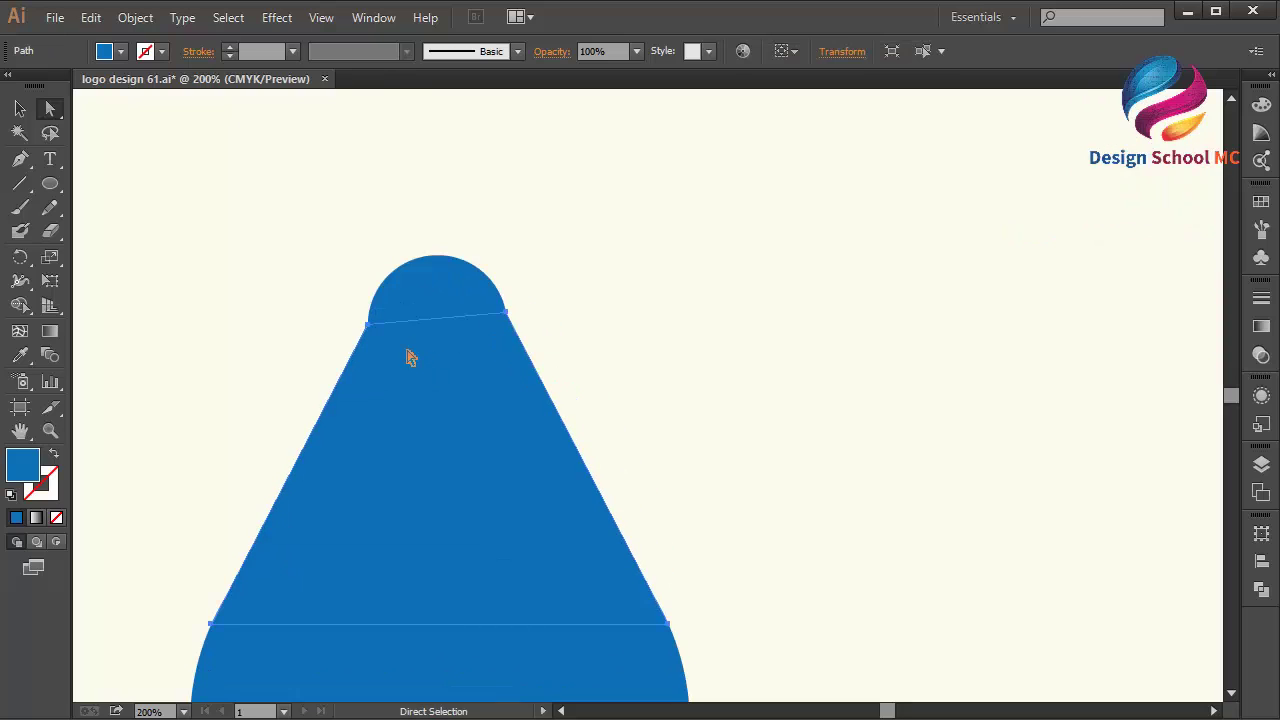
left_click_drag(372, 324, 377, 311)
left_click(533, 306)
mouse_move(509, 319)
left_mouse_down()
mouse_move(509, 301)
mouse_move(506, 315)
left_mouse_up()
left_click(527, 323)
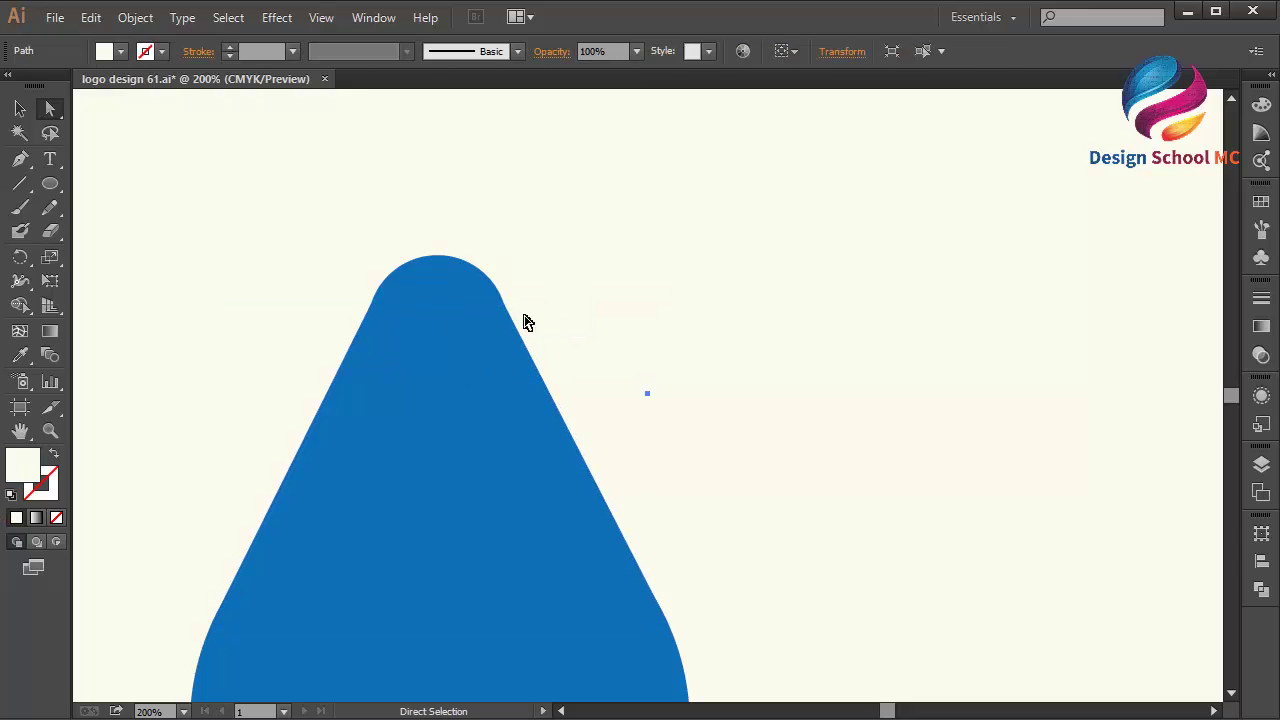
key("ctrl+minus")
key("ctrl+minus")
key("ctrl+minus")
key("ctrl+minus")
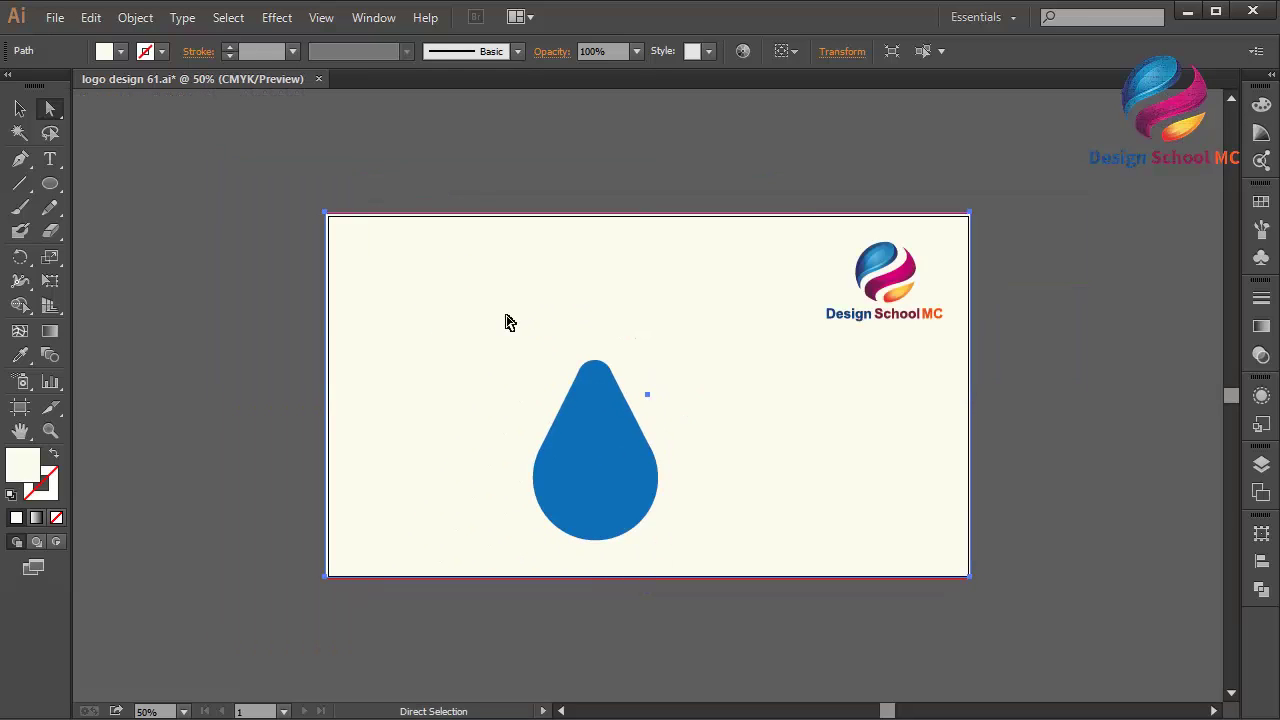
left_click(288, 312)
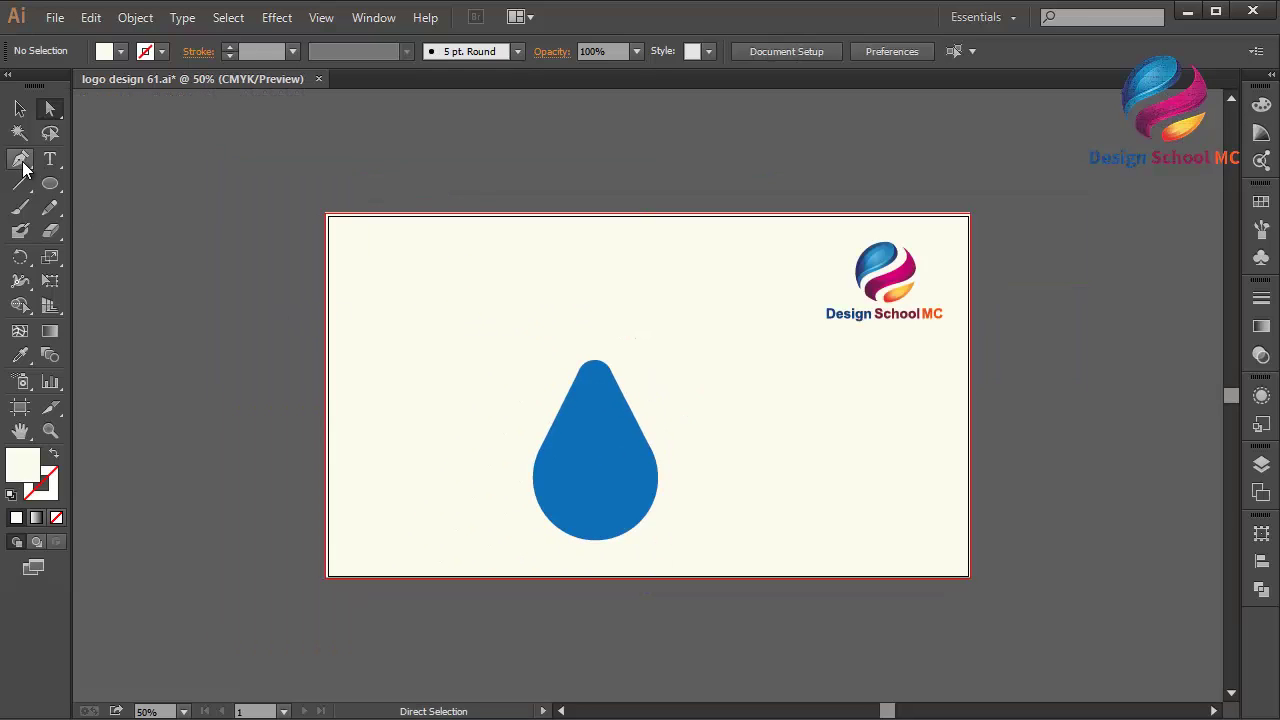
Select both circles and the tapered shape and Unite them in Pathfinder.
key("ctrl+plus")
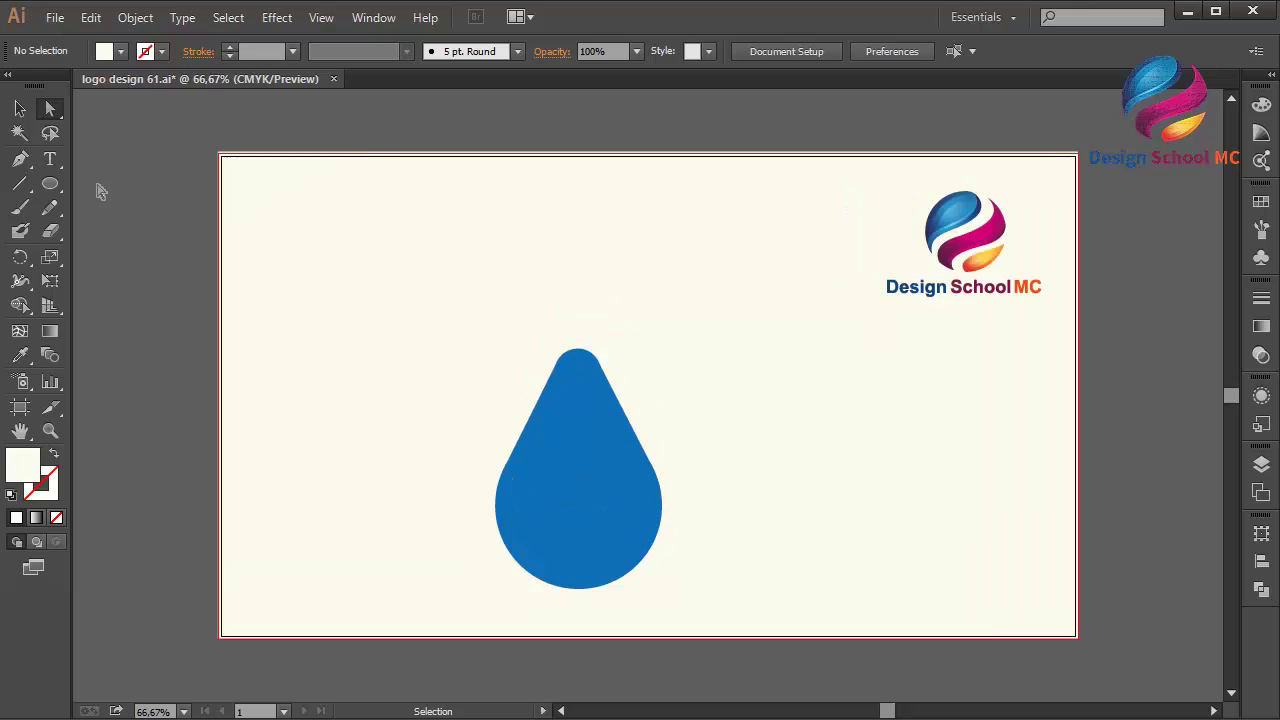
left_click(19, 109)
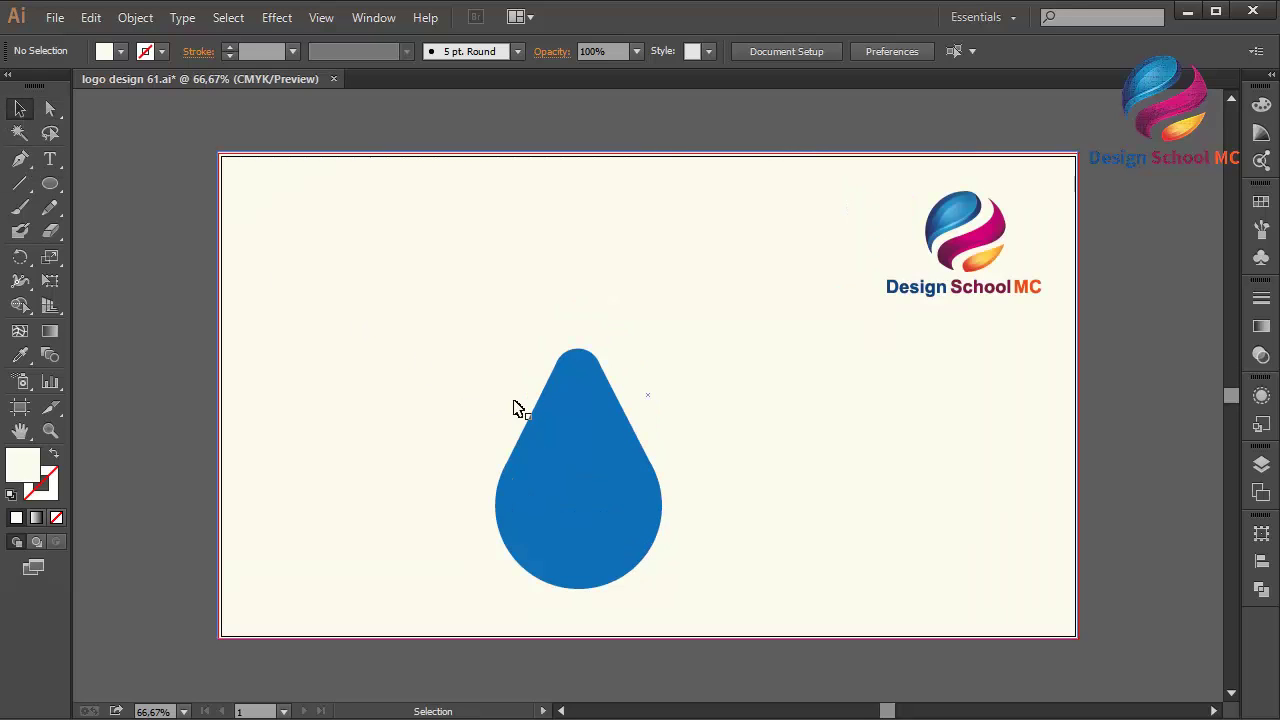
left_click_drag(196, 296, 727, 610)
left_click(752, 588, "shift")
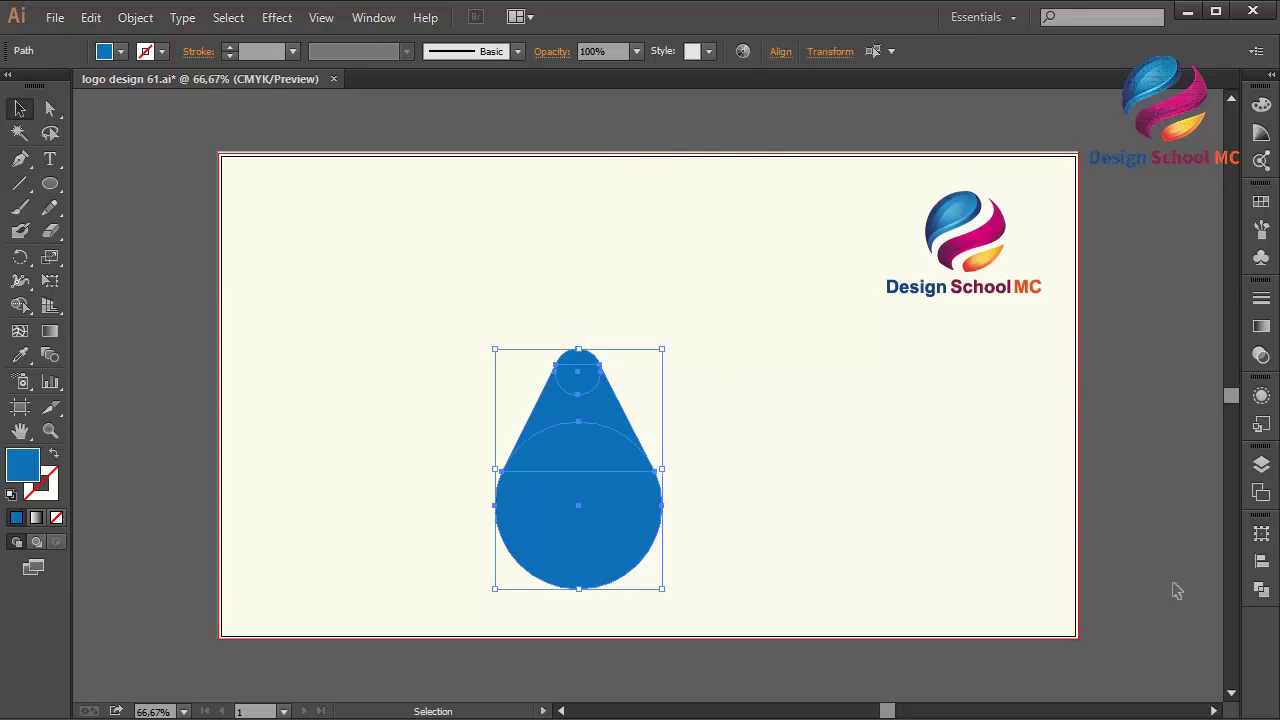
left_click(1260, 590)
left_click(1027, 565)
left_click(1204, 520)
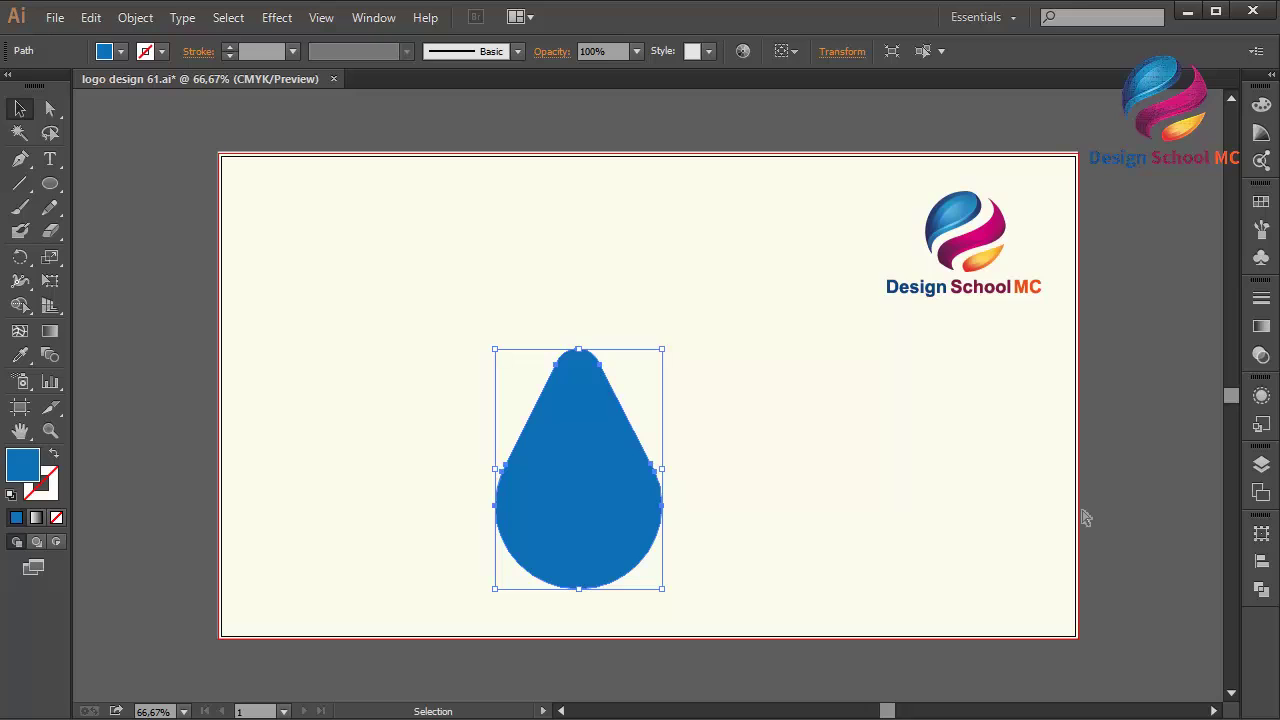
scroll(1040, 520, "up", 1)
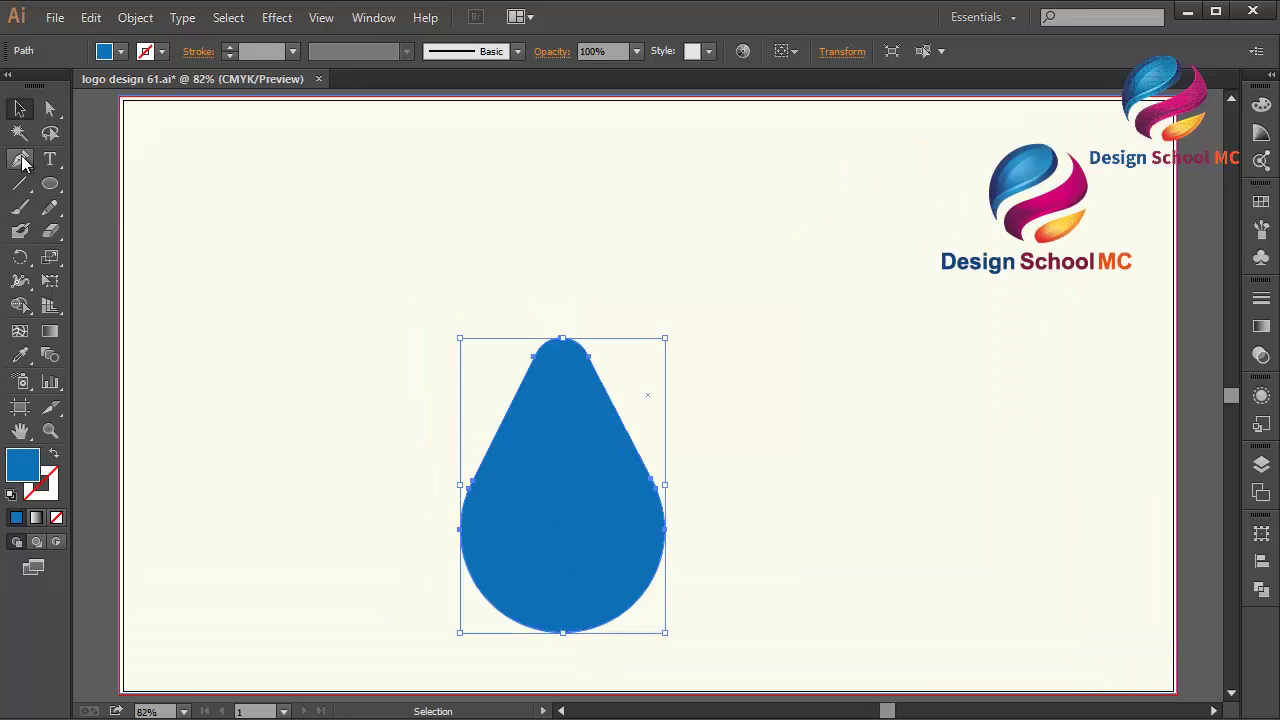
left_click(21, 160)
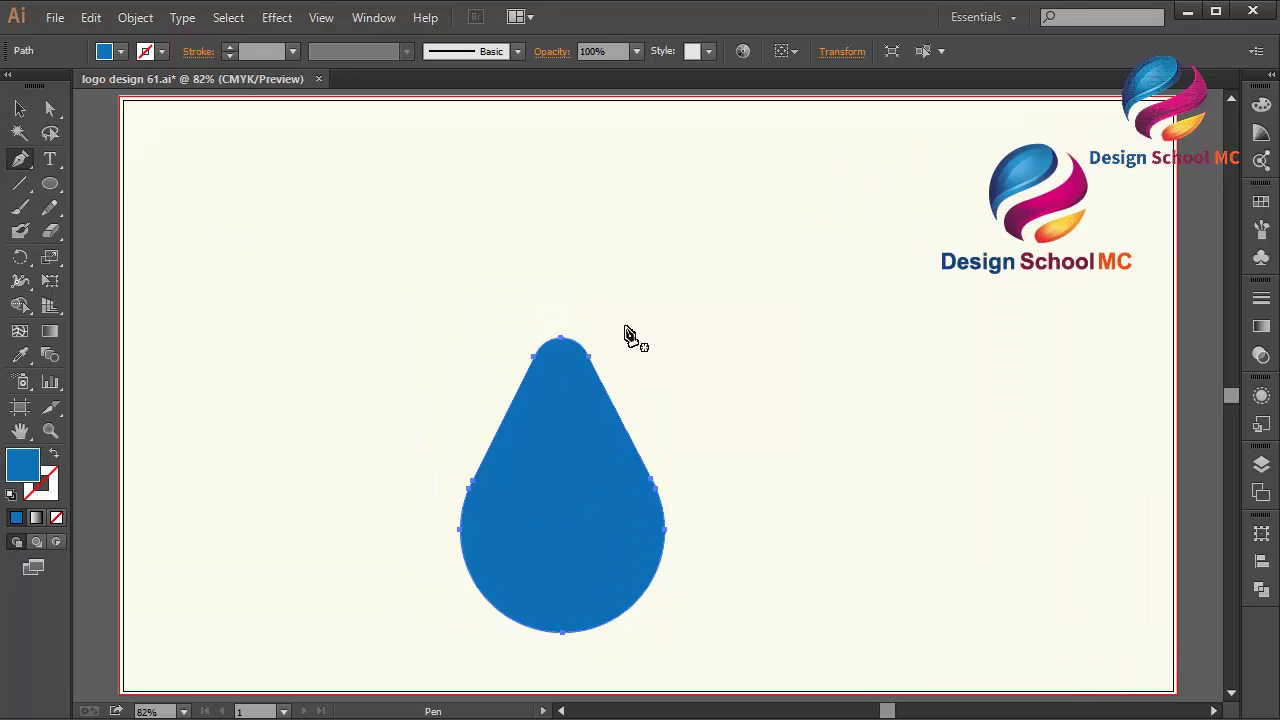
Draw an angled cutting shape over the drop's top and fill it grey-green.
left_click_drag(597, 372, 444, 537)
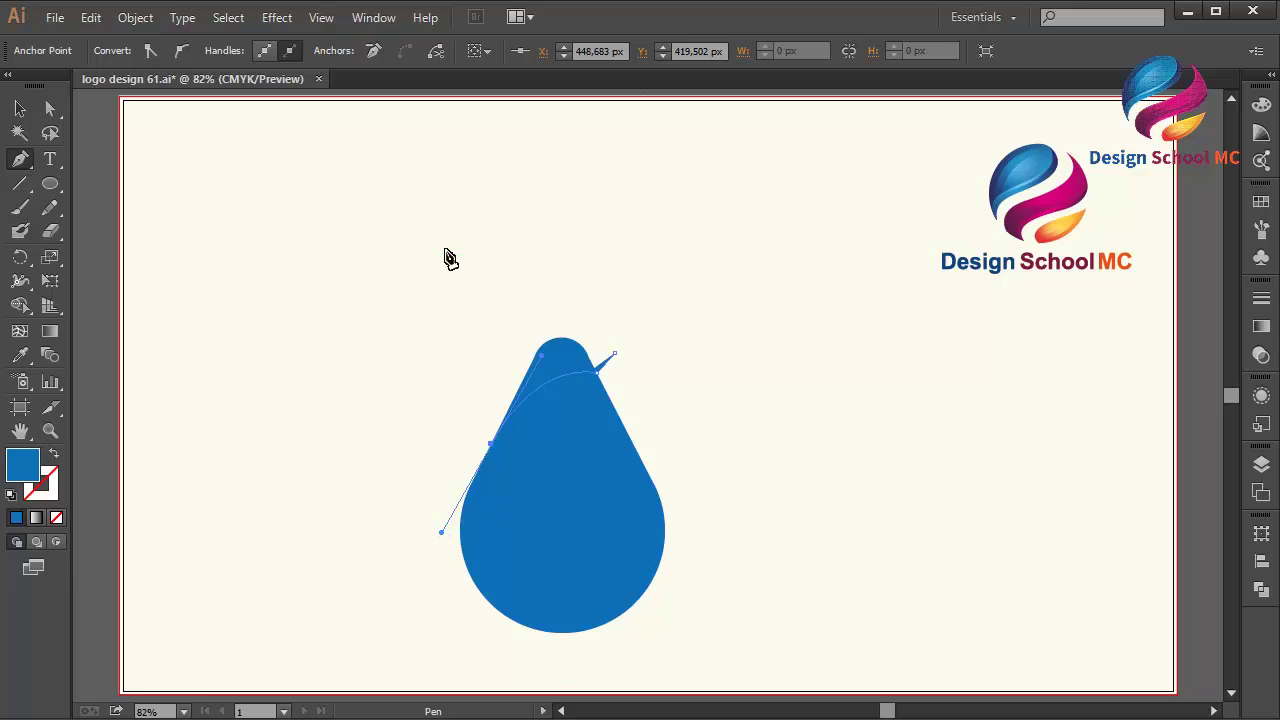
left_click(443, 243)
left_click(601, 265)
left_click(617, 356)
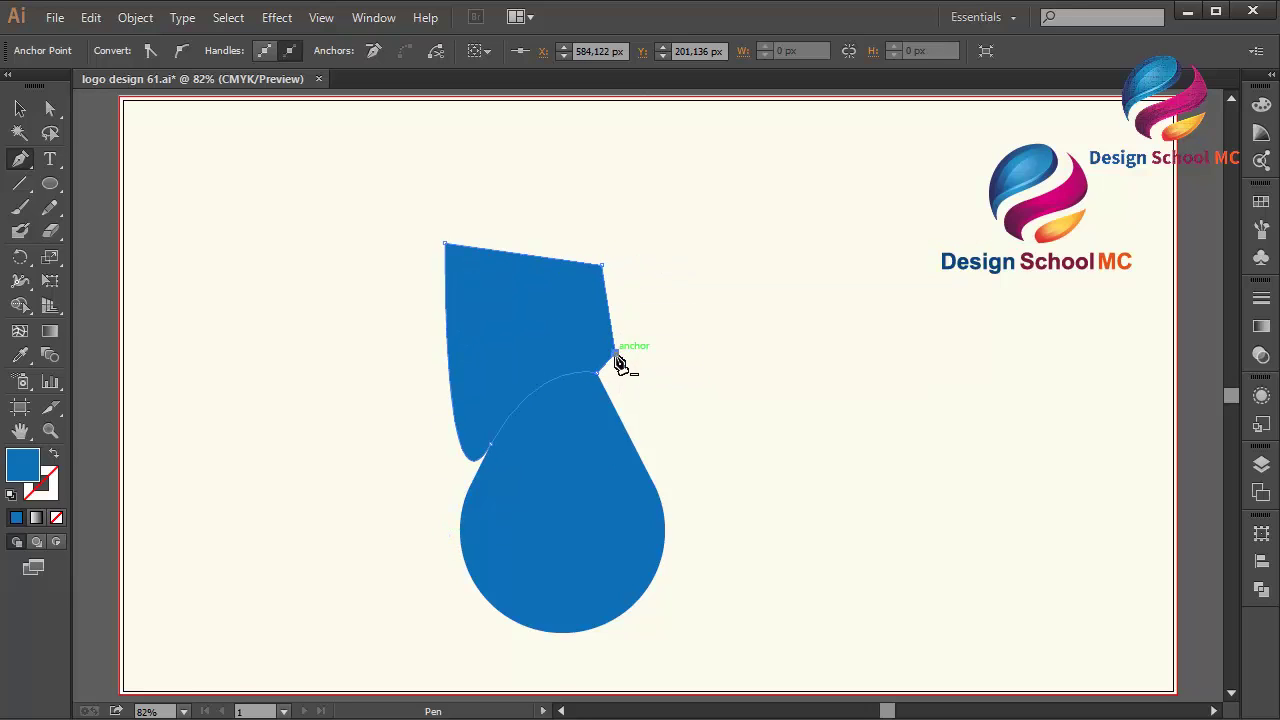
key("v")
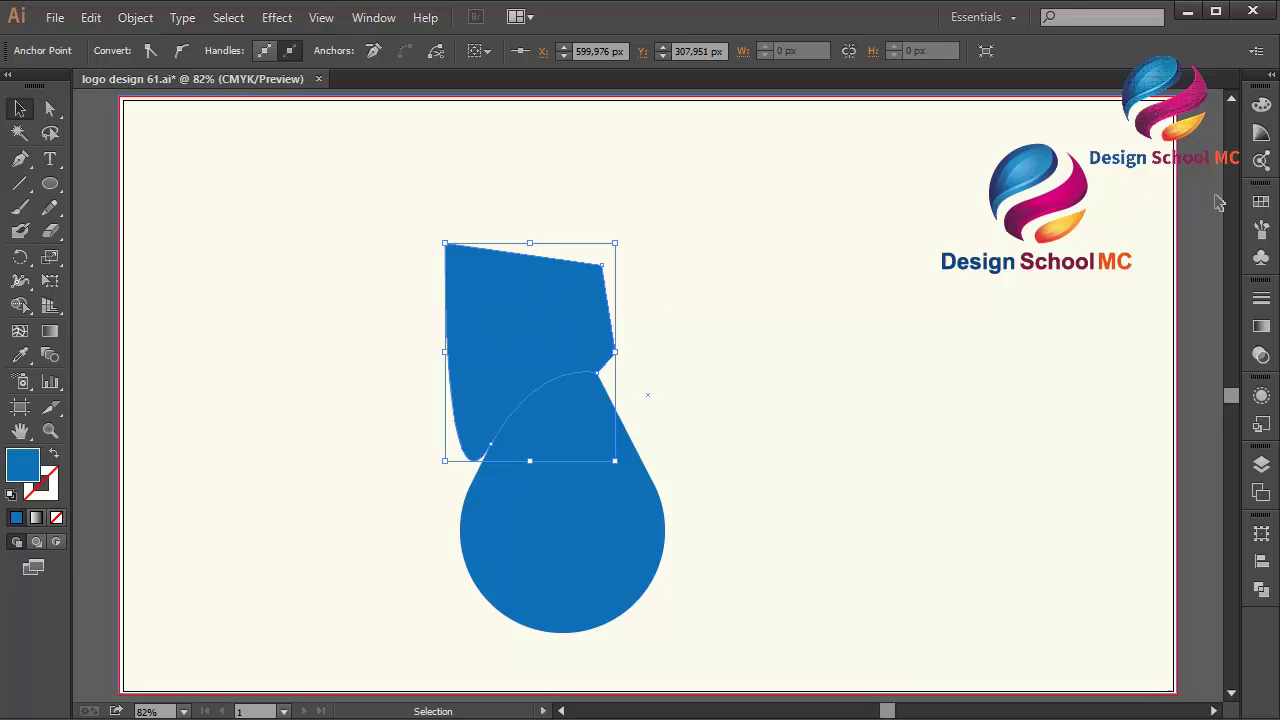
left_click(1261, 201)
left_click(1124, 280)
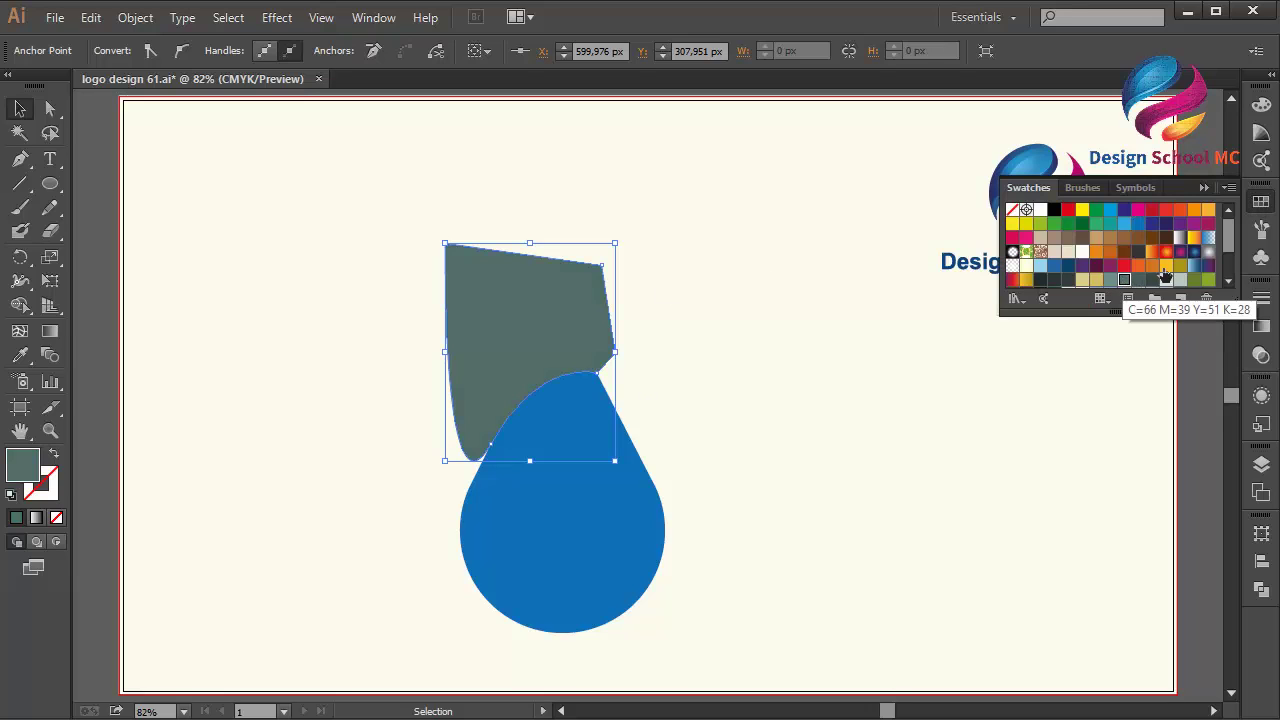
left_click(1204, 187)
Copy the blue drop, paste it in front, and add the grey shape to the selection.
left_click(557, 596)
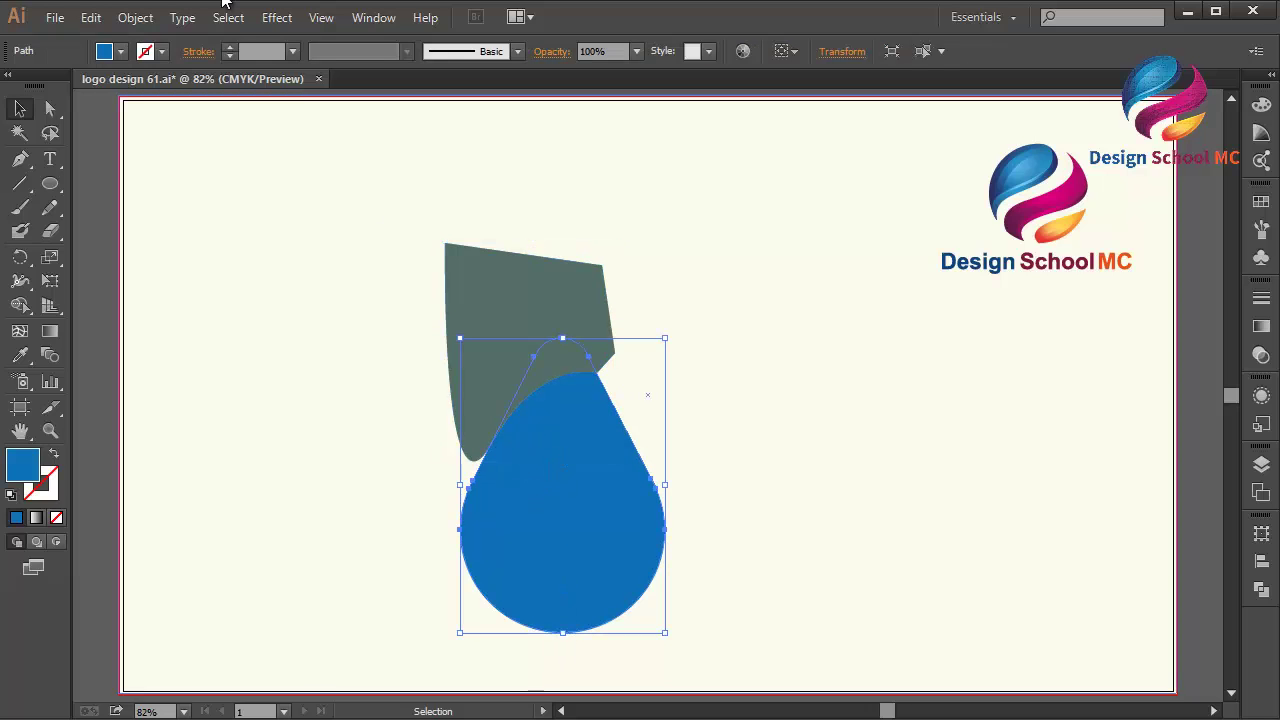
left_click(90, 17)
left_click(128, 112)
left_click(90, 17)
left_click(155, 163)
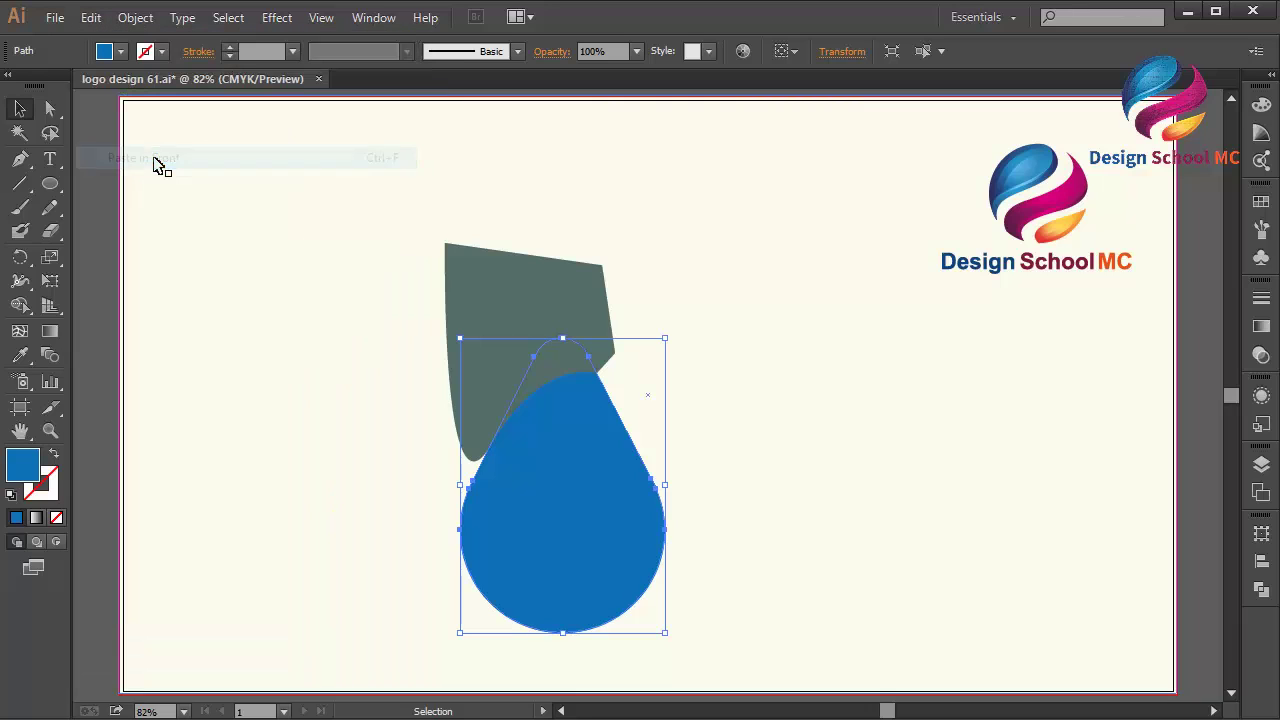
left_click(512, 337, "shift")
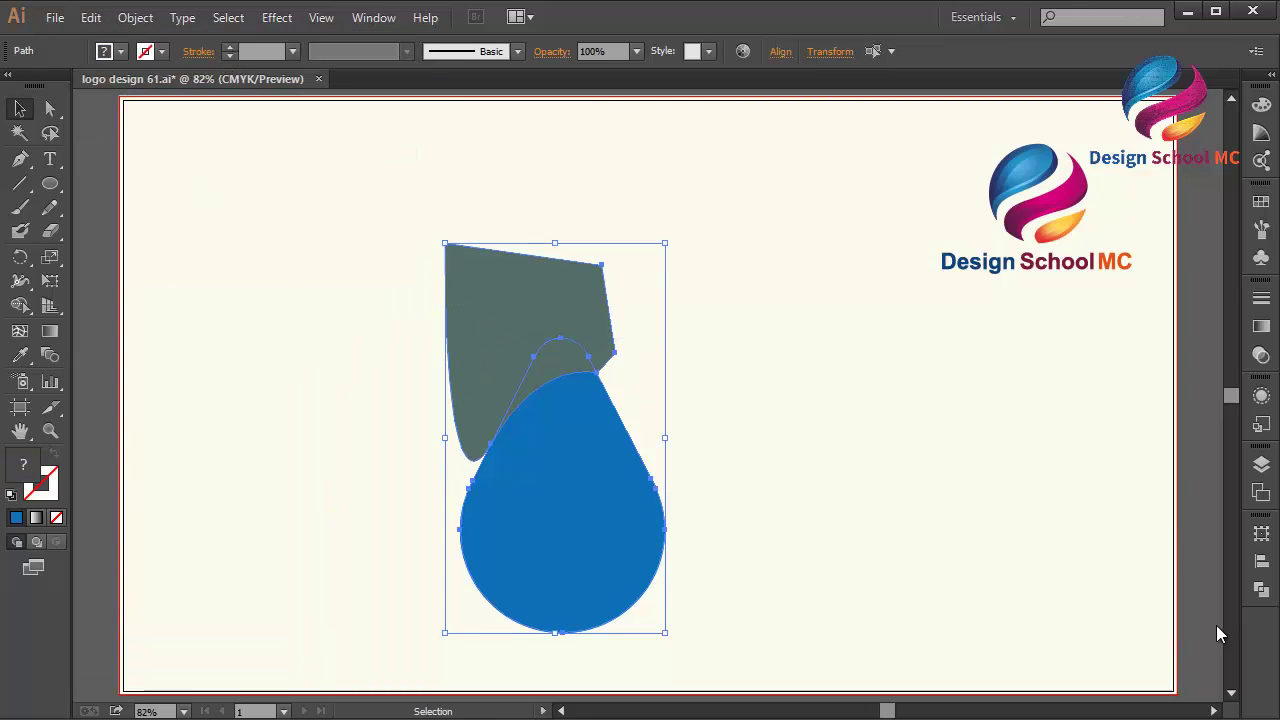
Apply Minus Front to cut the grey shape out of the drop copy.
left_click(1261, 589)
left_click(1062, 566)
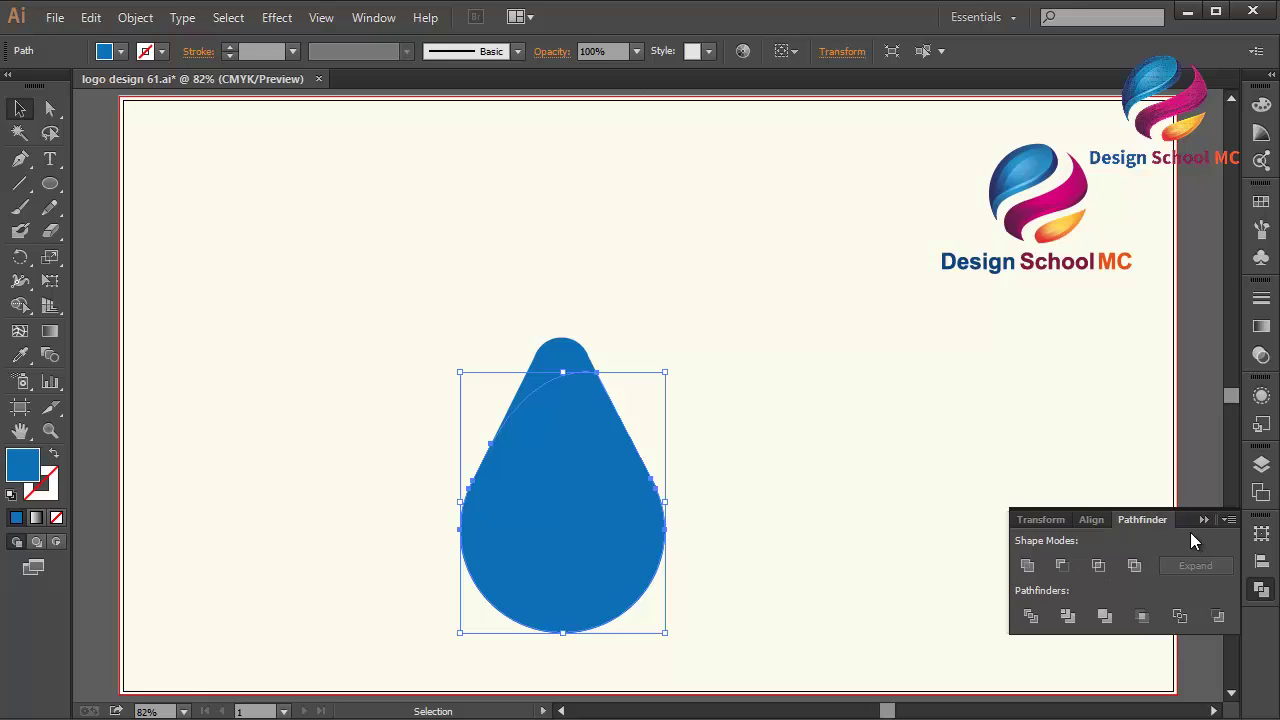
left_click(1201, 522)
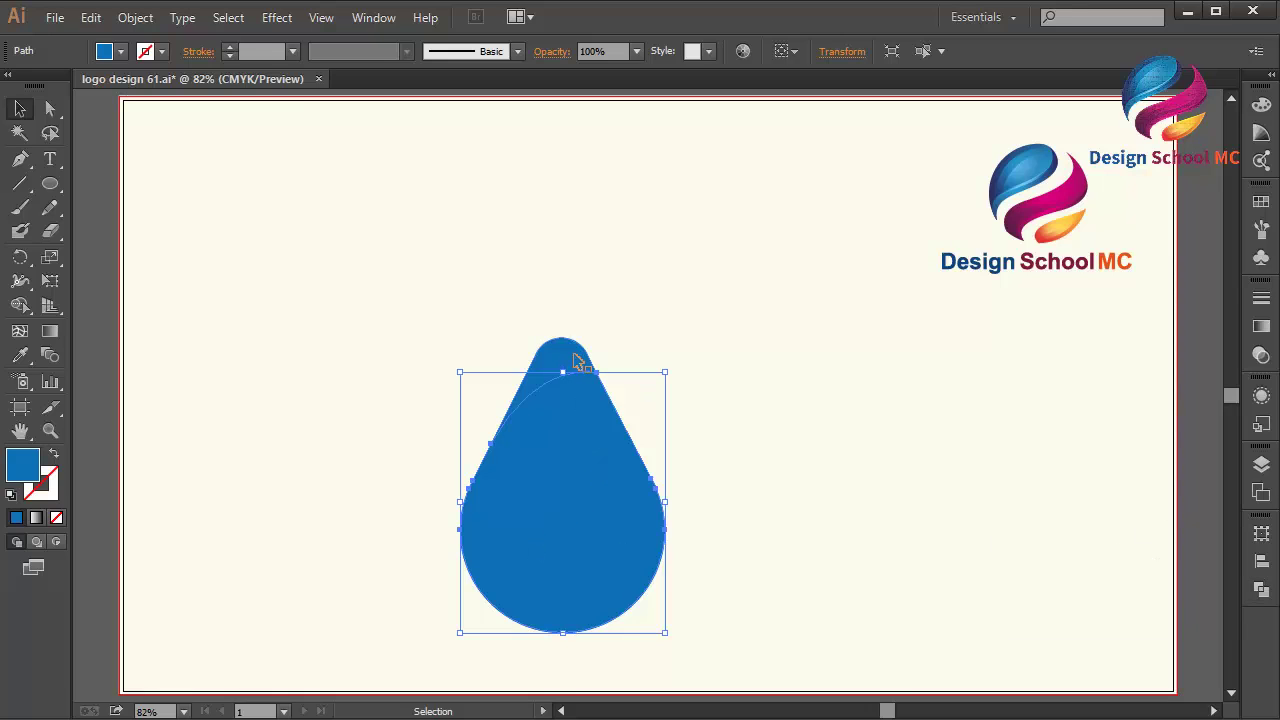
Fill the original drop with a lighter blue swatch and deselect it.
left_click(1261, 203)
left_click(1125, 224)
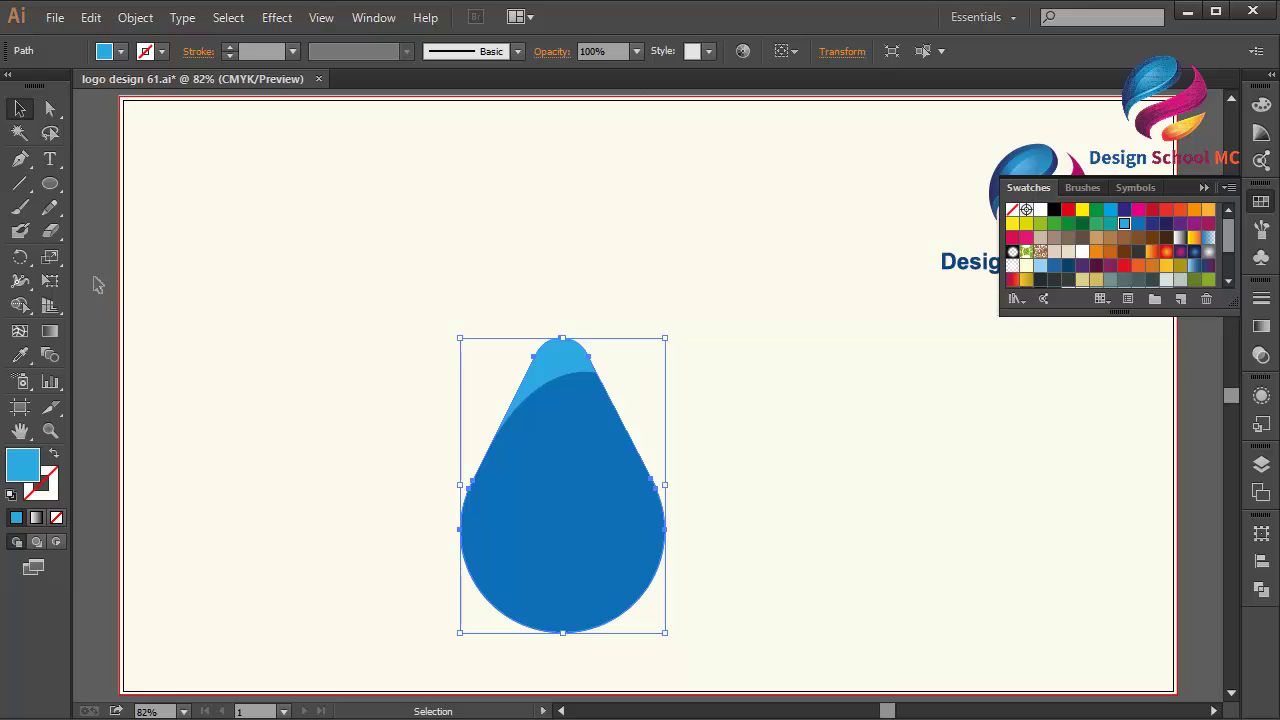
left_click(103, 432)
left_click(20, 159)
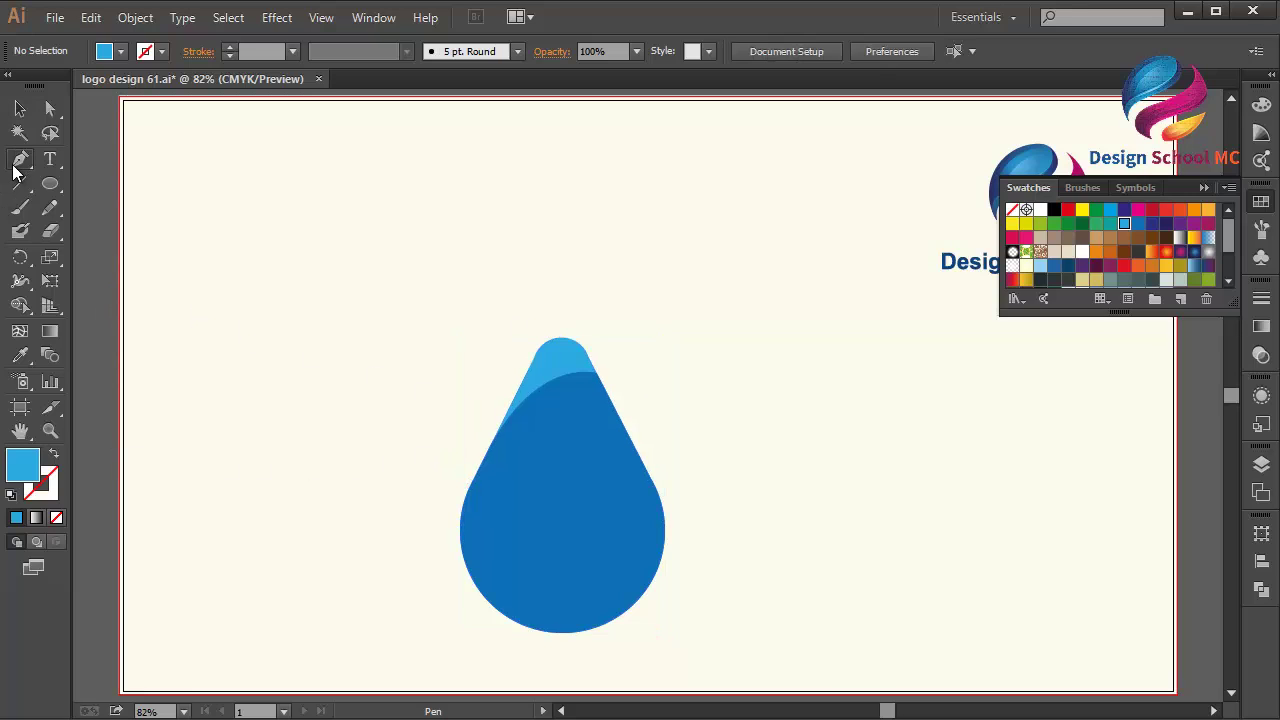
Draw a closed Pen cutter curving through the drop and around its outside.
left_click(621, 421)
left_click_drag(486, 515, 440, 626)
left_click(600, 660)
left_click(414, 643)
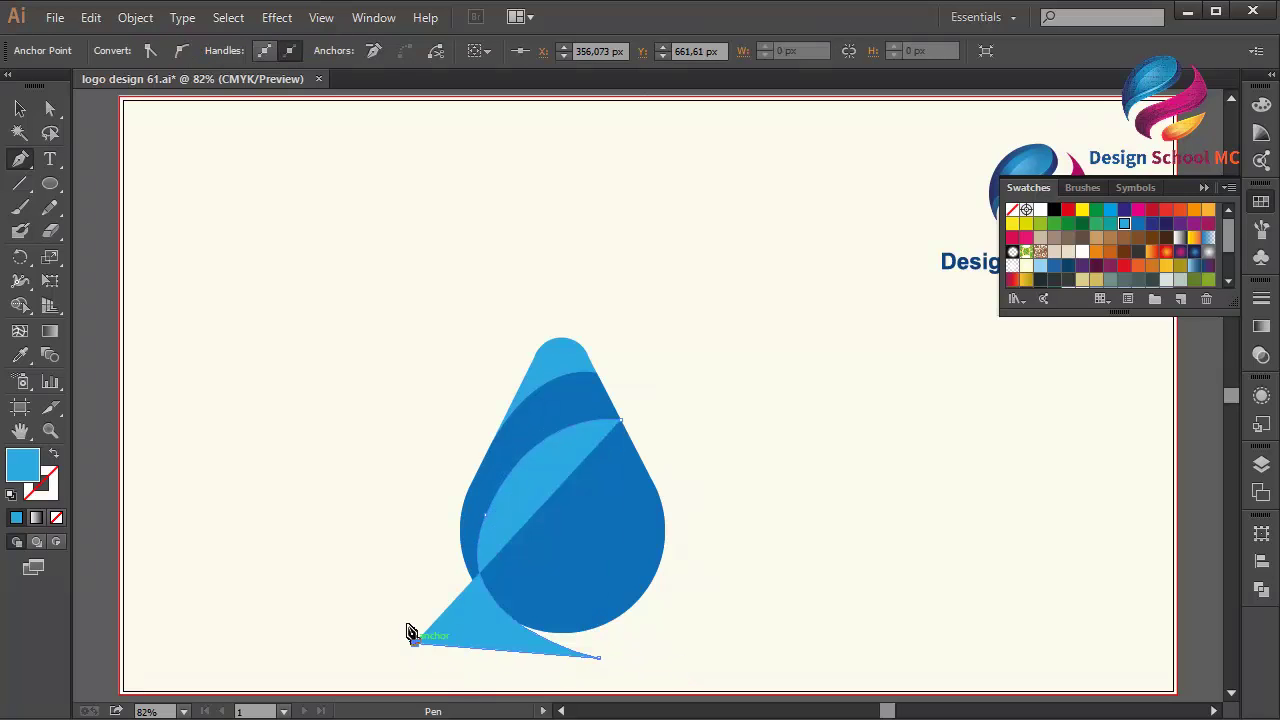
left_click(349, 501)
left_click(490, 226)
left_click(728, 394)
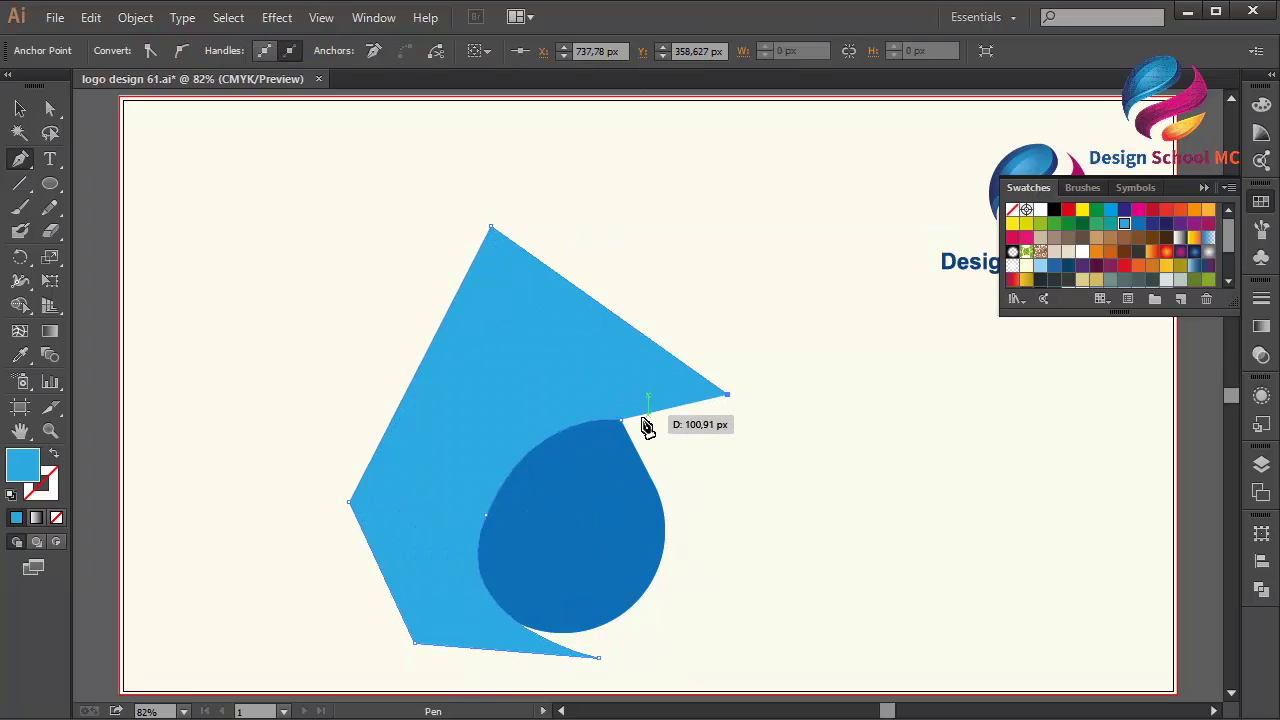
left_click(607, 423)
Paste a copy of the dark drop in front and subtract the cutter with Minus Front.
left_click(20, 108)
left_click(605, 532)
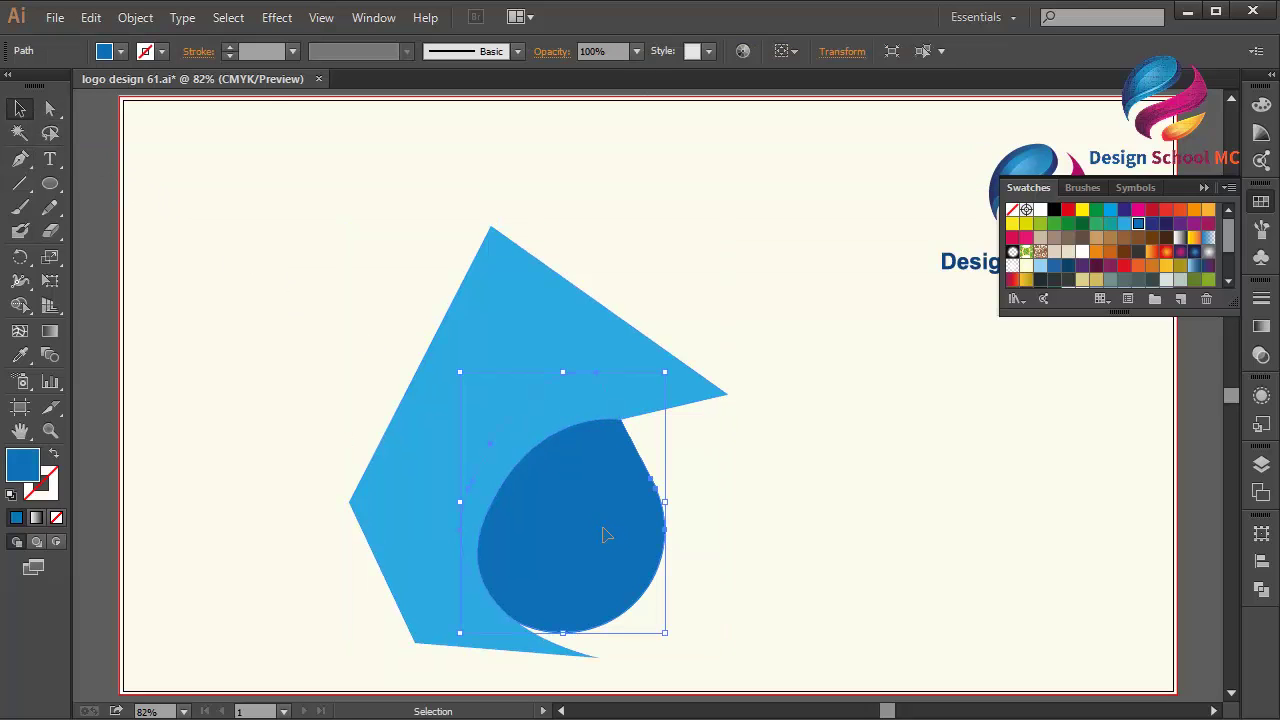
left_click(90, 18)
left_click(141, 117)
left_click(89, 20)
left_click(170, 160)
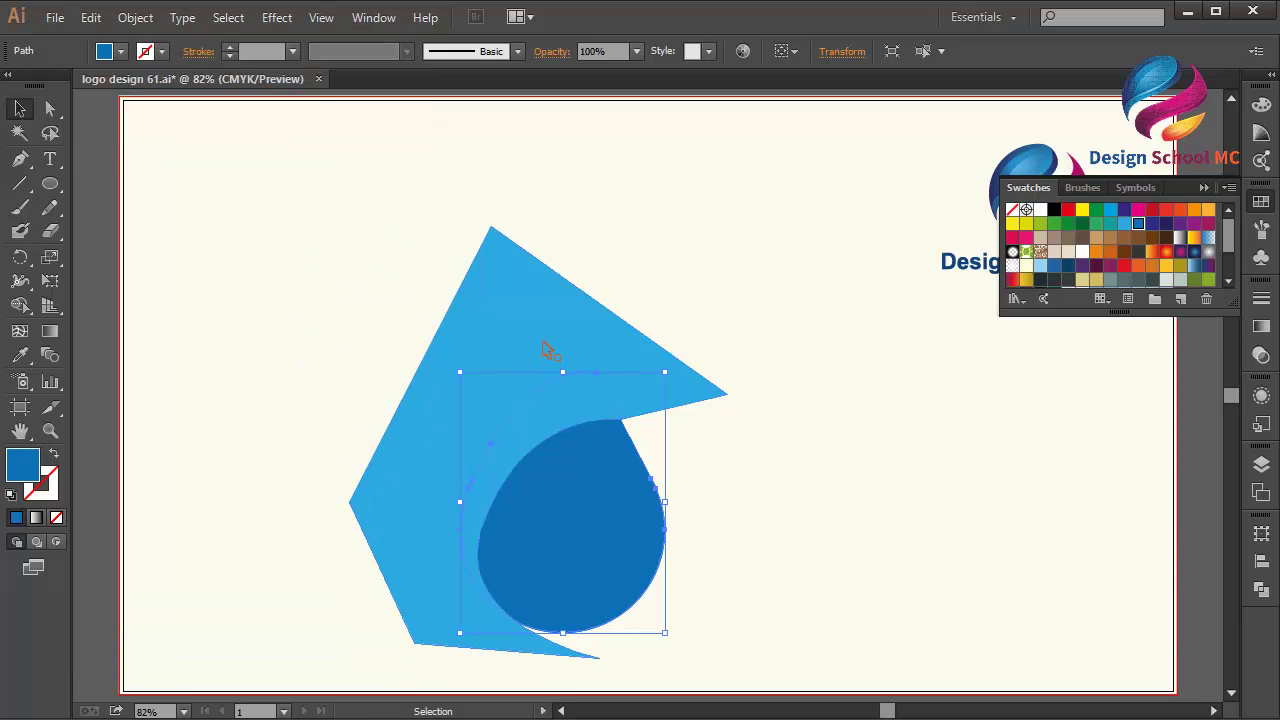
left_click(548, 350, "shift")
left_click(1261, 589)
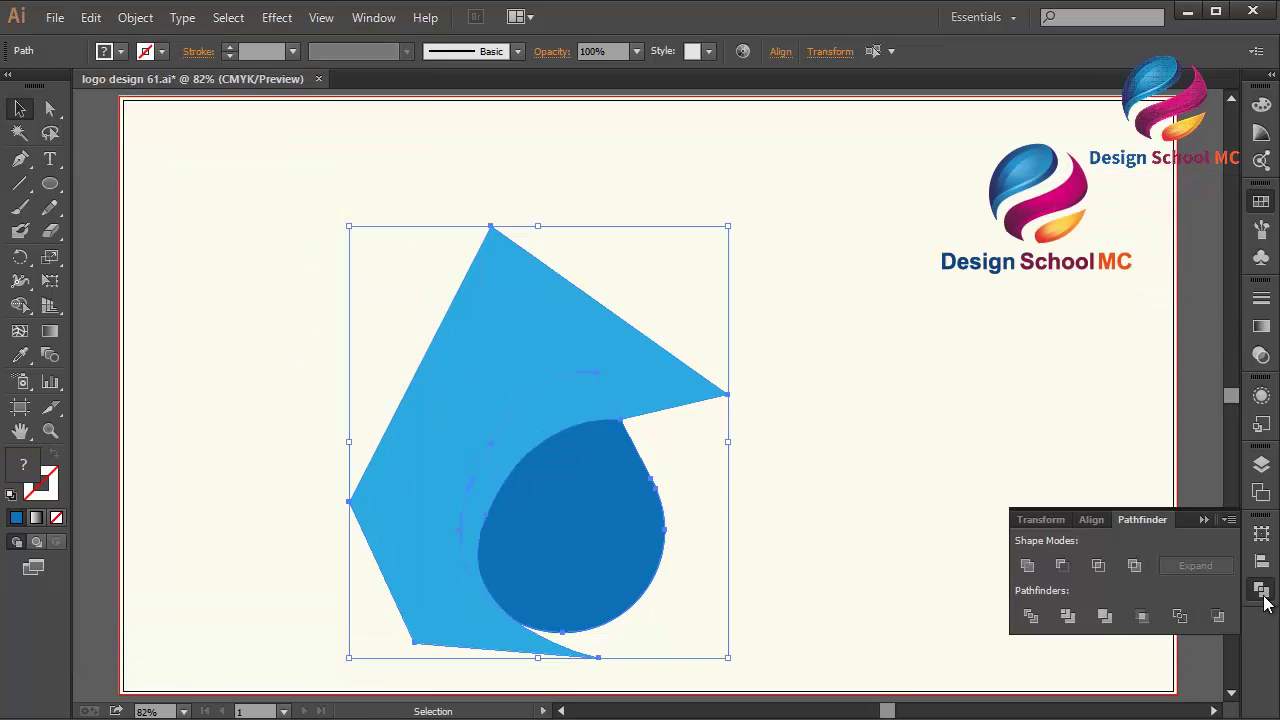
left_click(1098, 566)
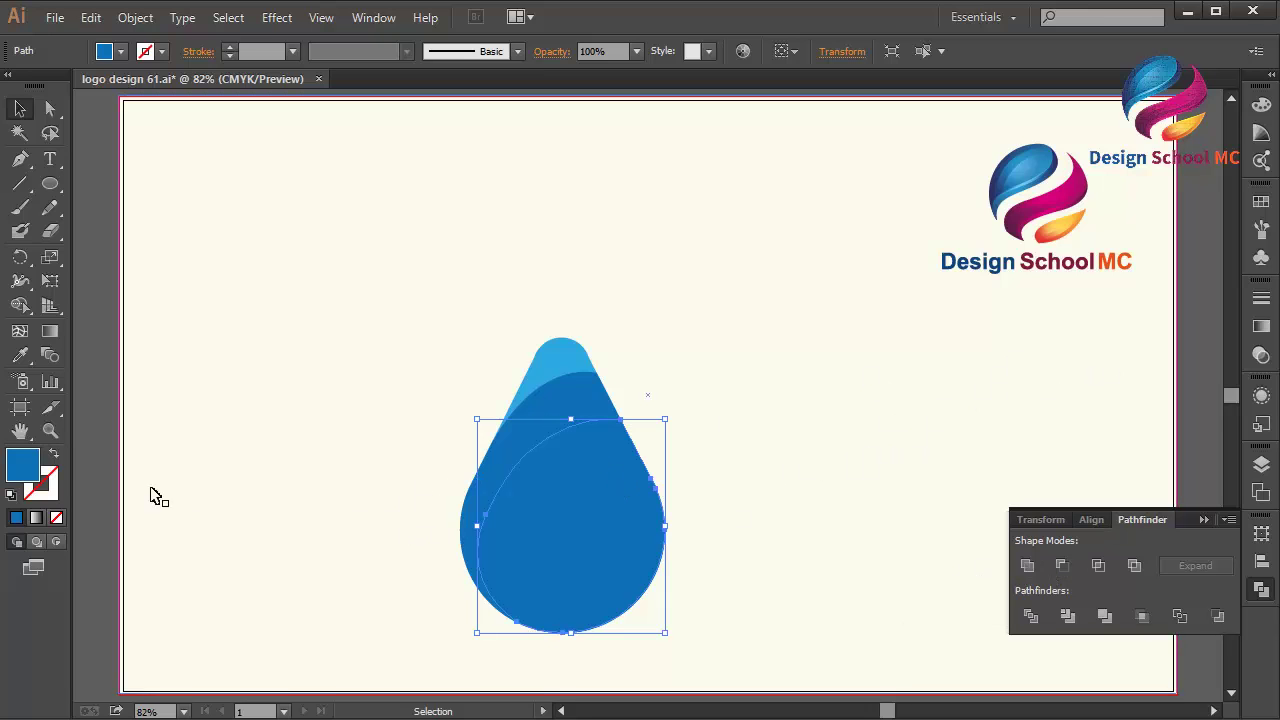
Fill the new layer with navy 135F99 in the Color Picker and deselect.
double_click(20, 465)
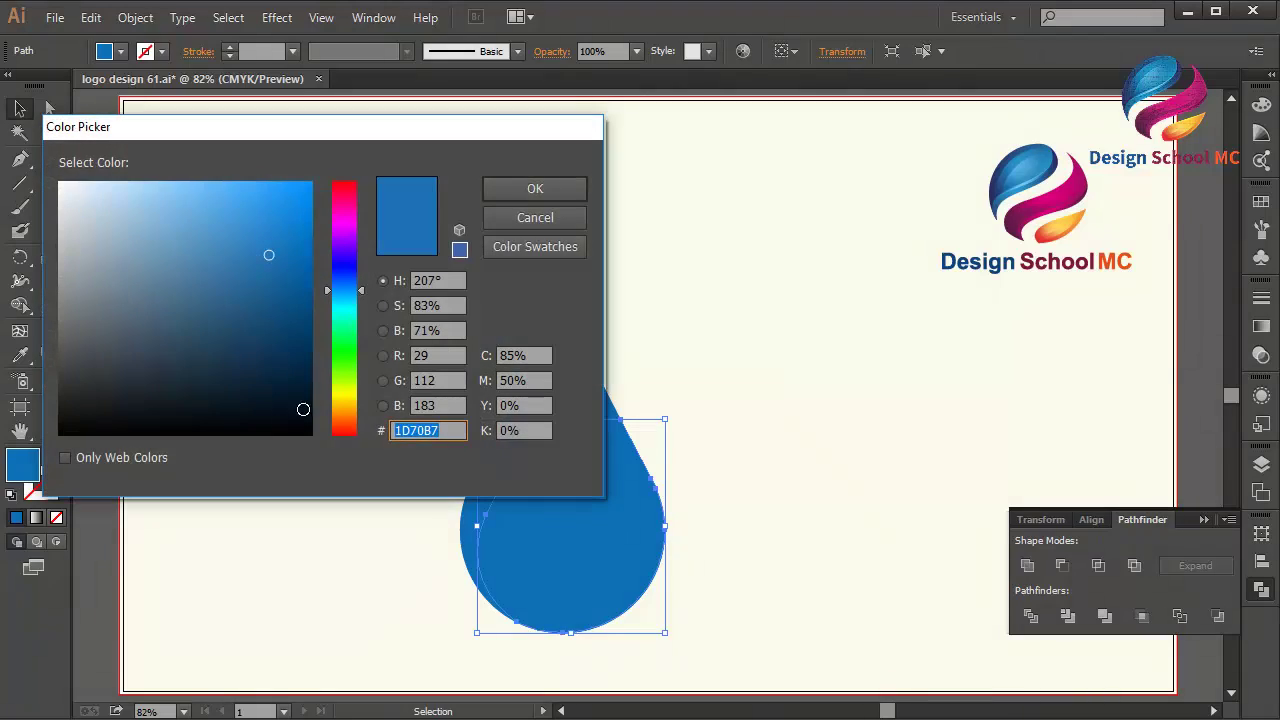
left_click(283, 277)
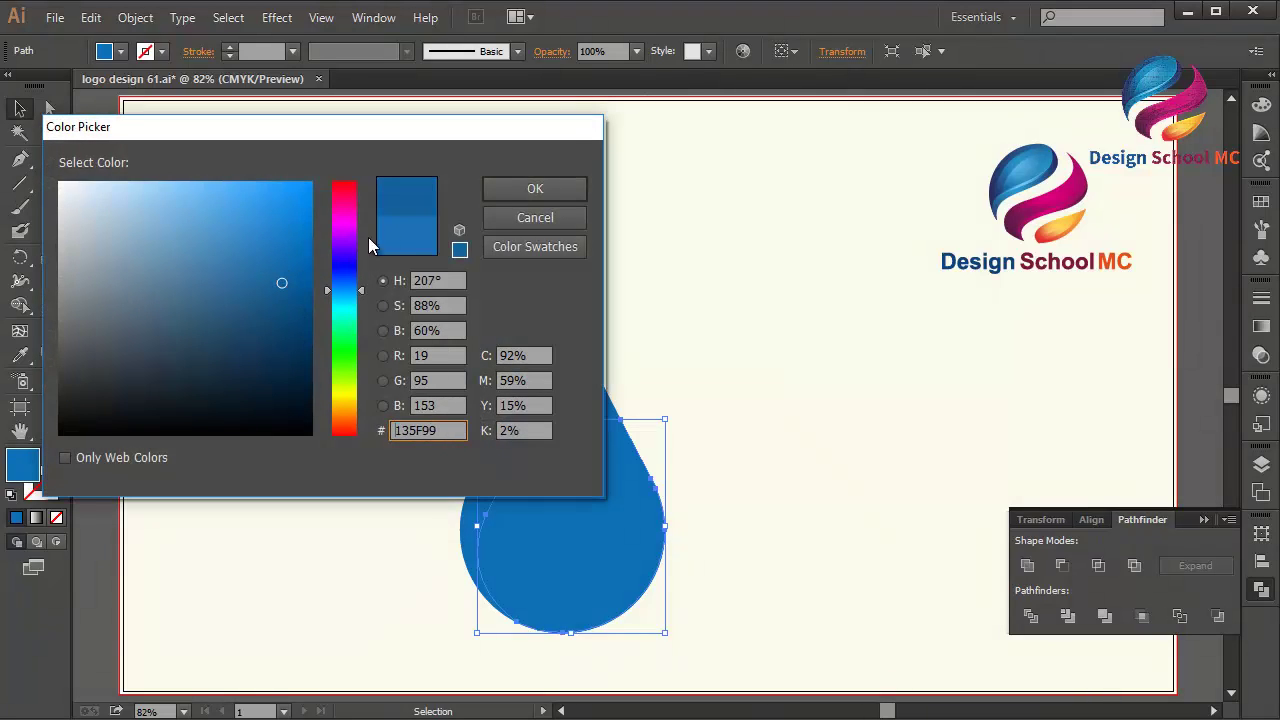
left_click(490, 192)
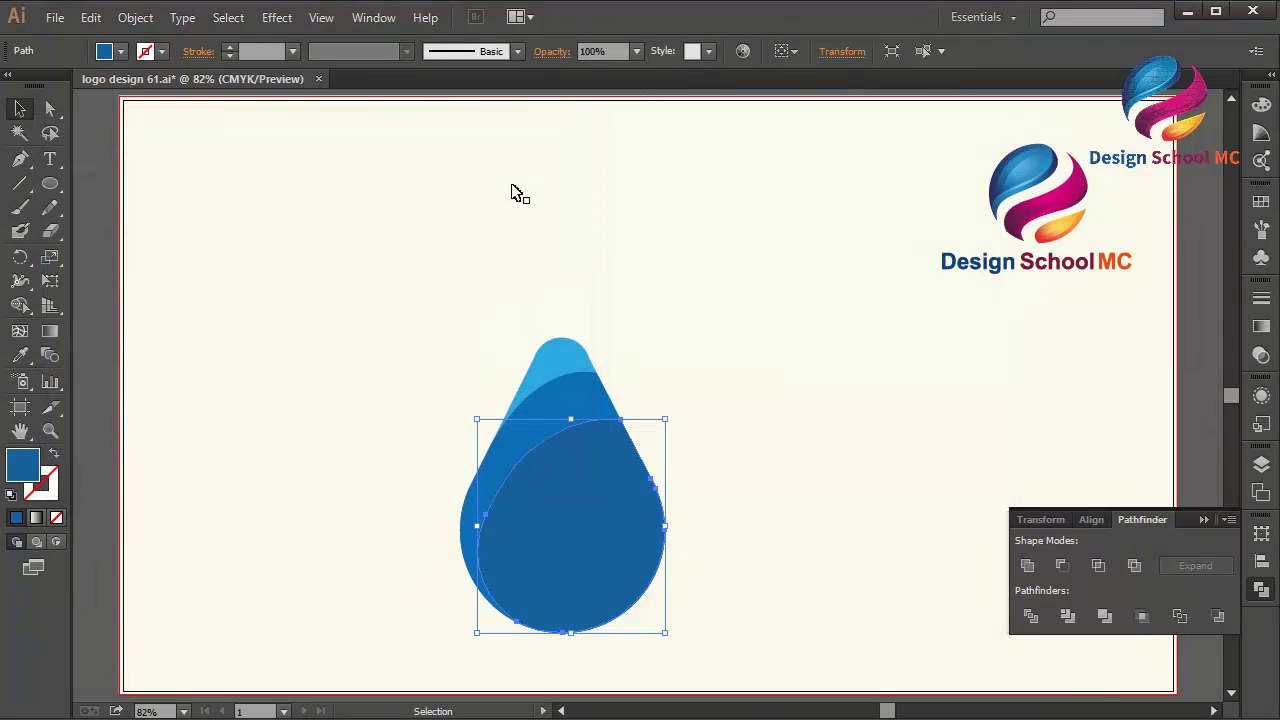
left_click(92, 267)
left_click(20, 160)
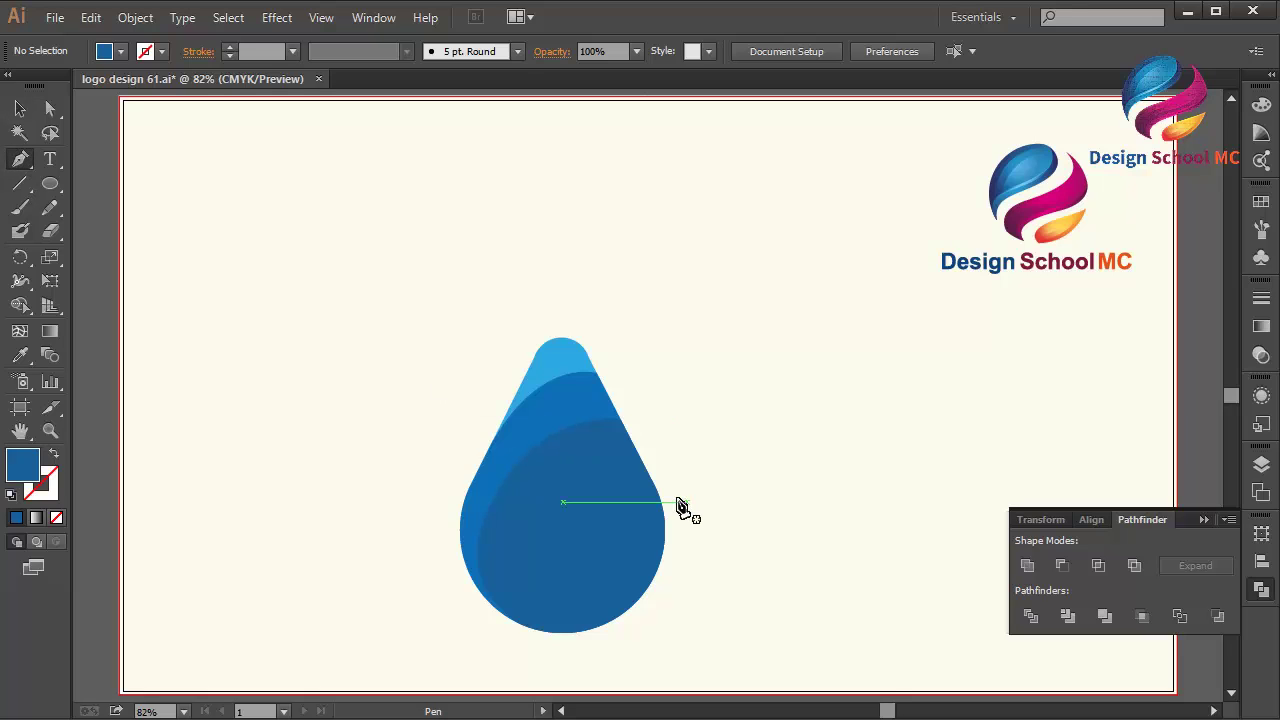
Draw a closed Pen cutter curving from the drop's right edge along its lower edge.
left_click(641, 458)
left_click_drag(544, 507, 513, 561)
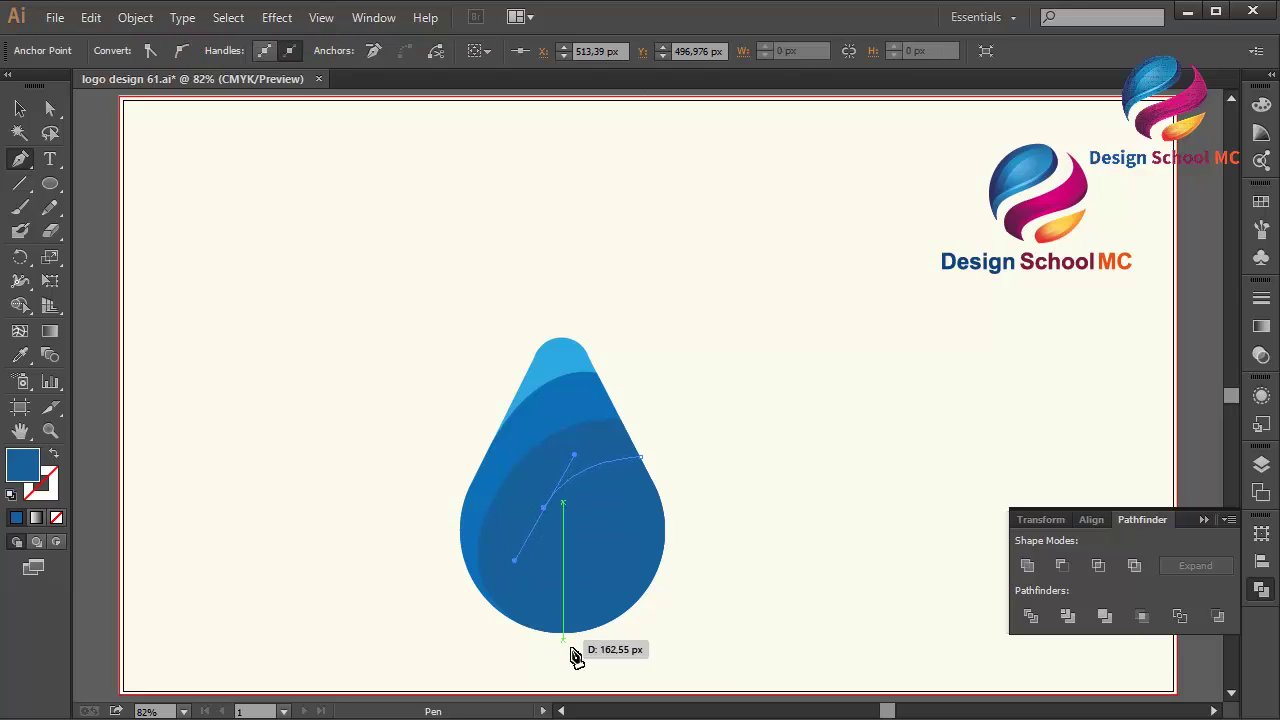
left_click_drag(612, 619, 678, 596)
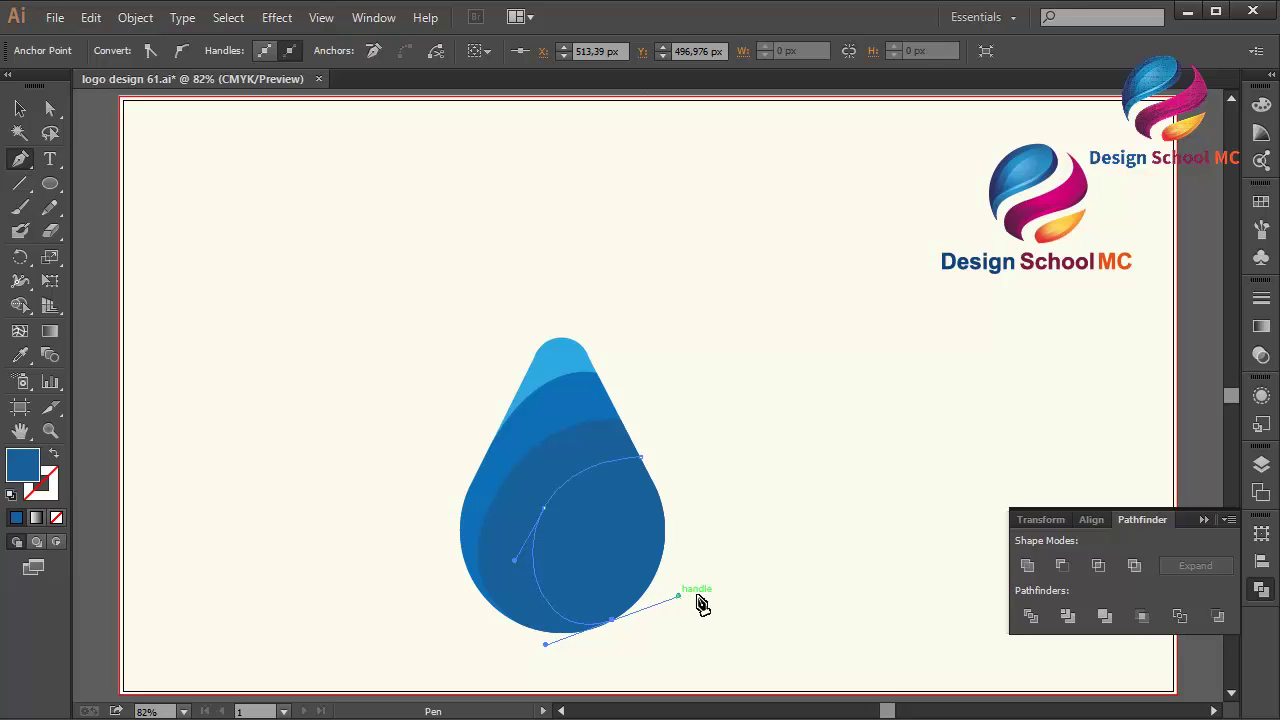
left_click(577, 662)
left_click(420, 657)
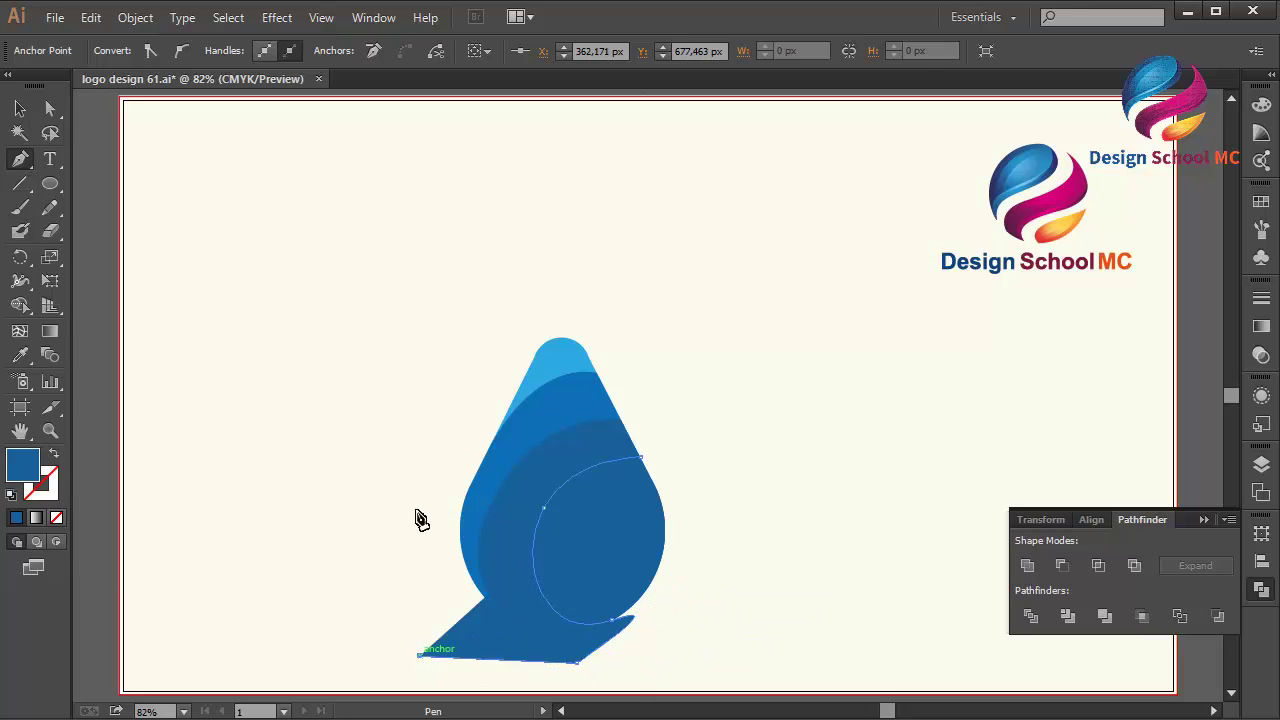
left_click(424, 443)
left_click(615, 318)
mouse_move(640, 457)
left_mouse_down()
mouse_move(651, 477)
mouse_move(657, 457)
left_mouse_up()
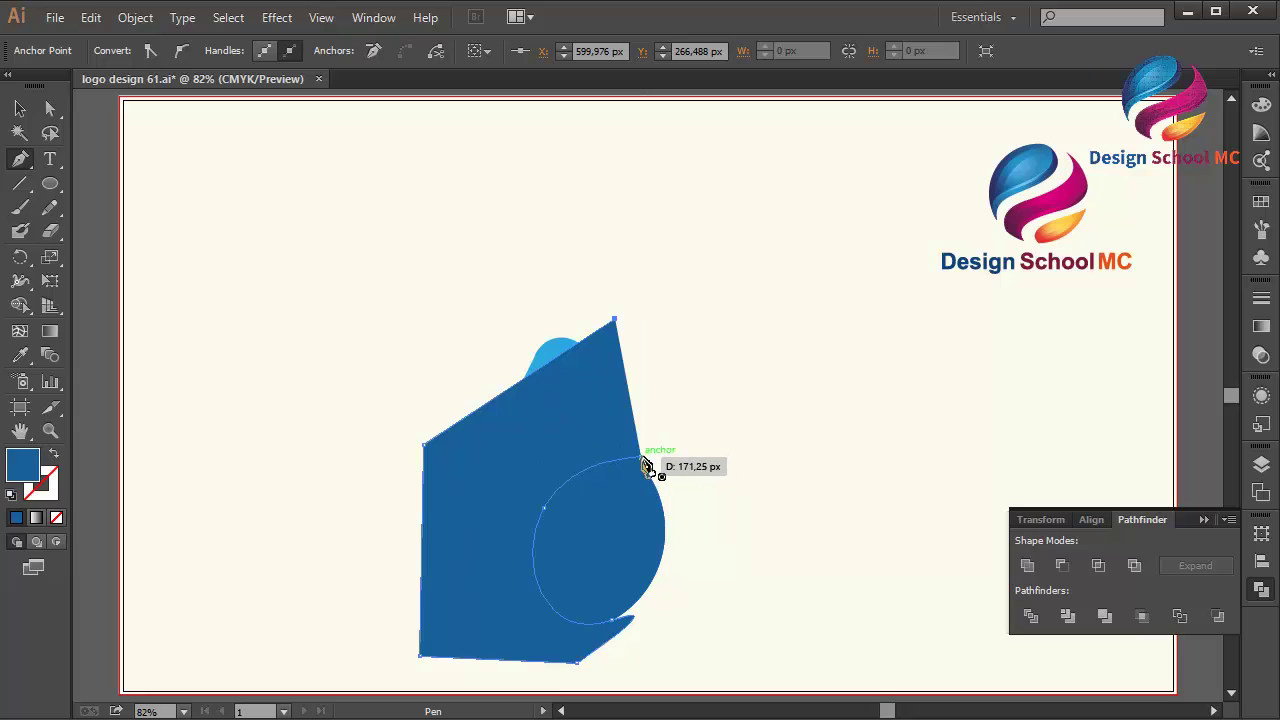
Paste a copy of the inner circle layer in front and subtract the cutter with Minus Front.
left_click(20, 108)
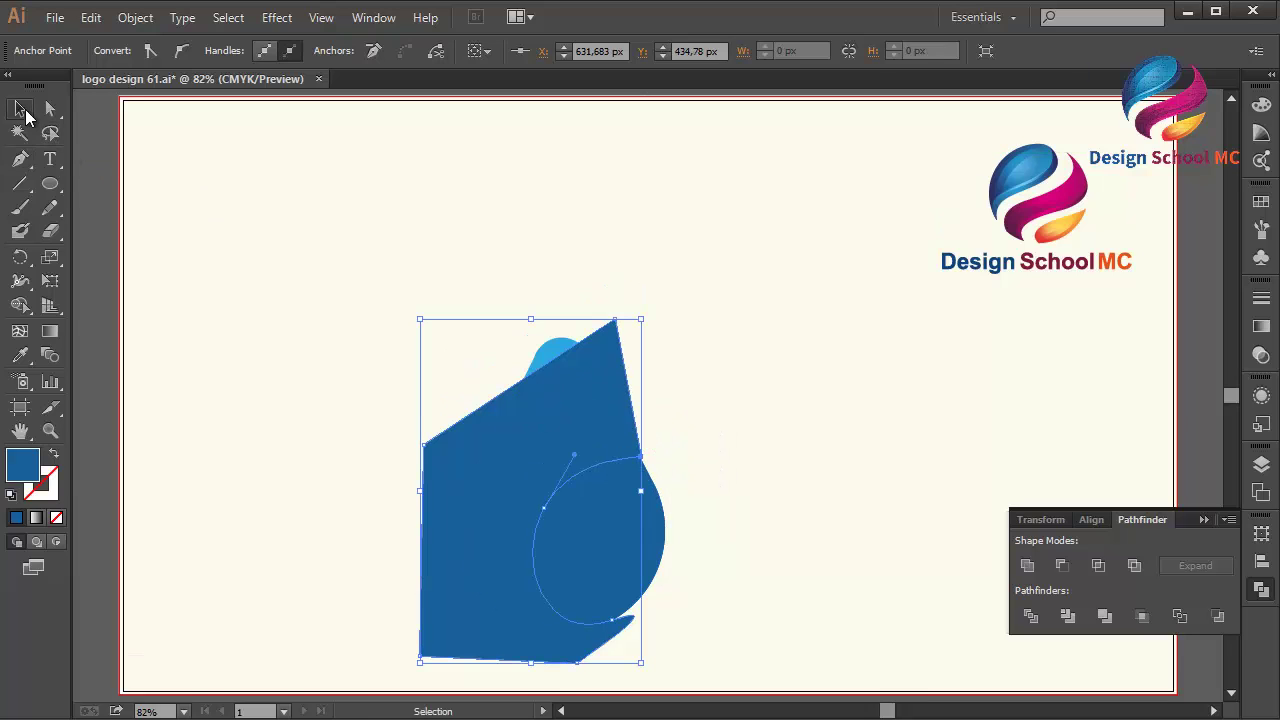
left_click(634, 523)
left_click(90, 17)
left_click(140, 109)
left_click(90, 17)
left_click(170, 158)
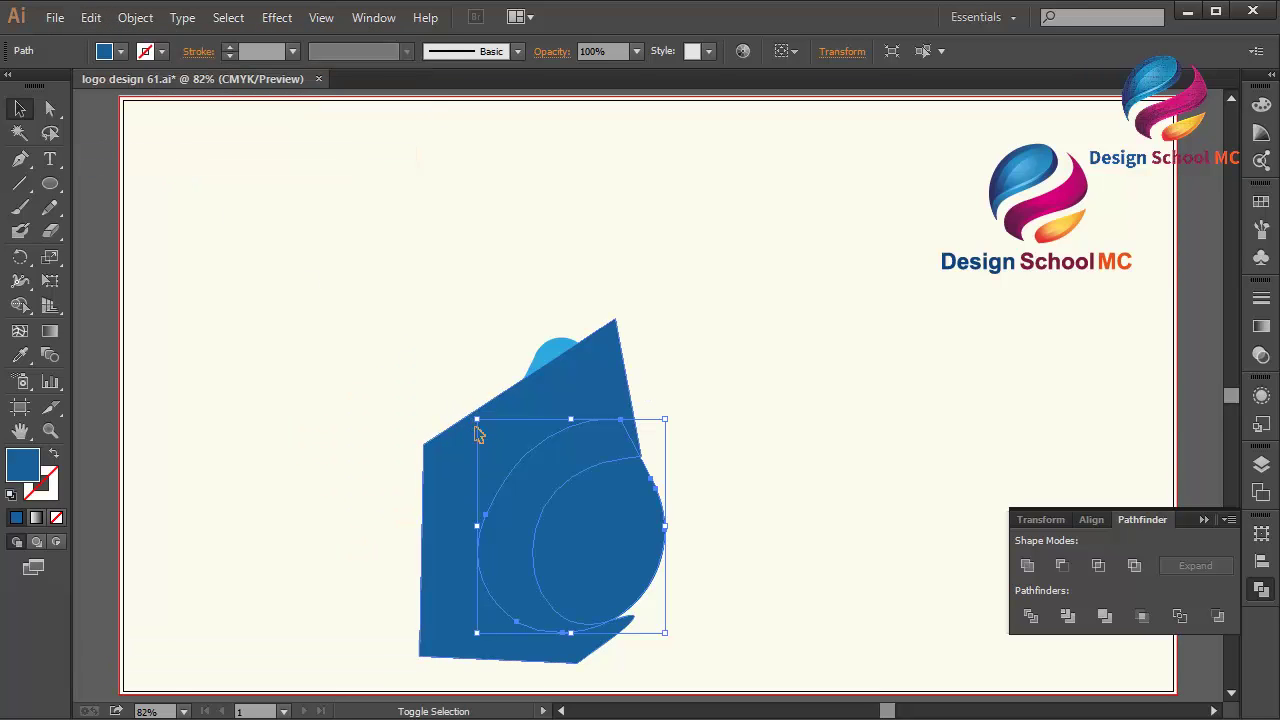
left_click(452, 486, "shift")
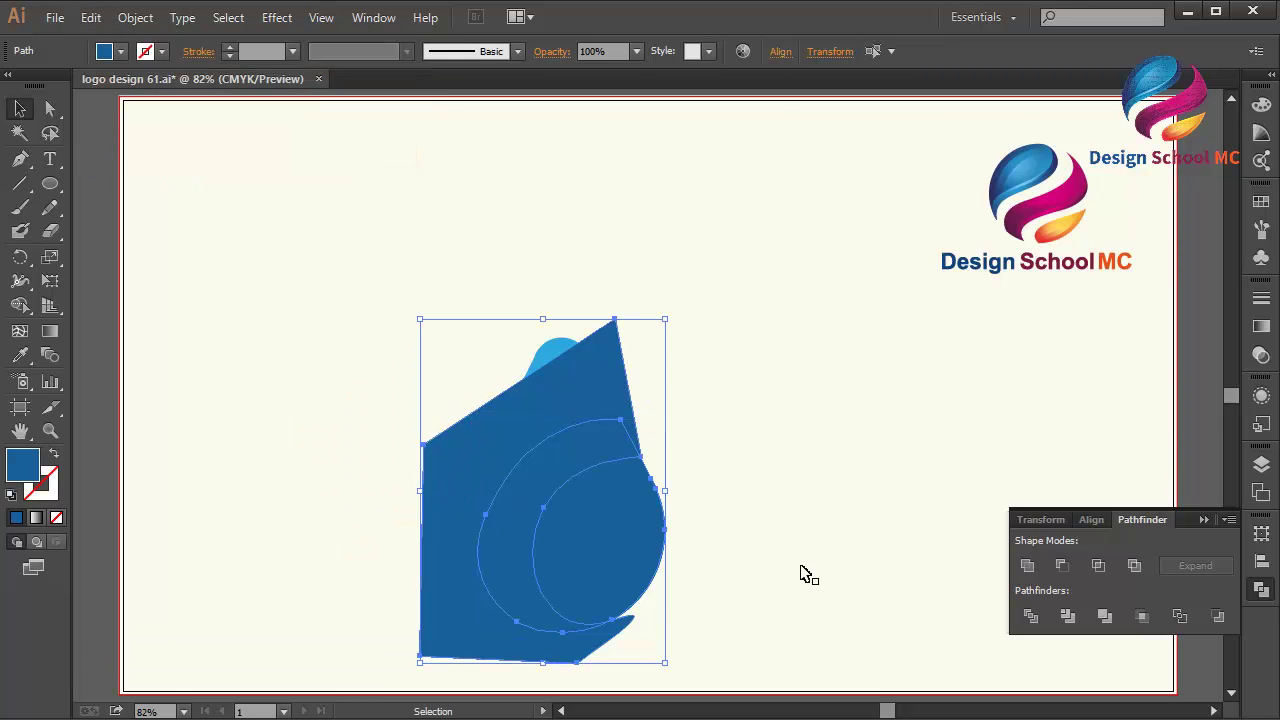
left_click(1062, 565)
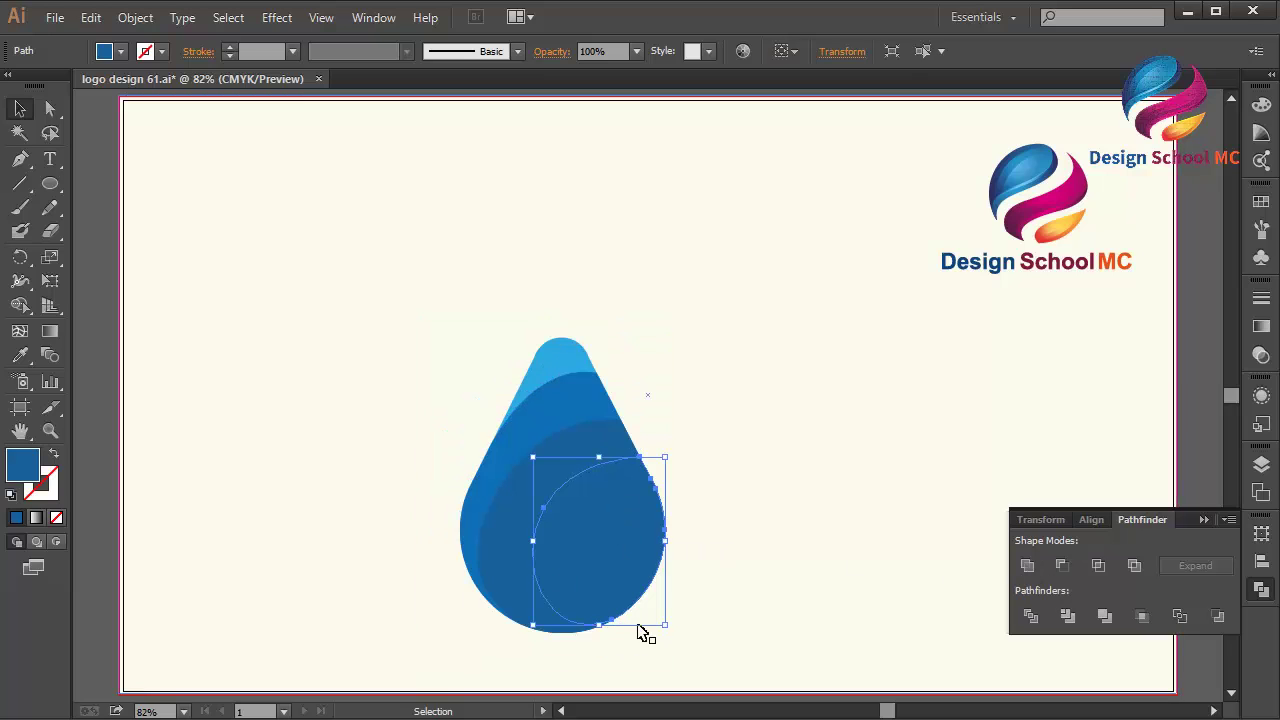
Fill the trimmed layer with darker blue 0D527C in the Color Picker and deselect.
double_click(23, 463)
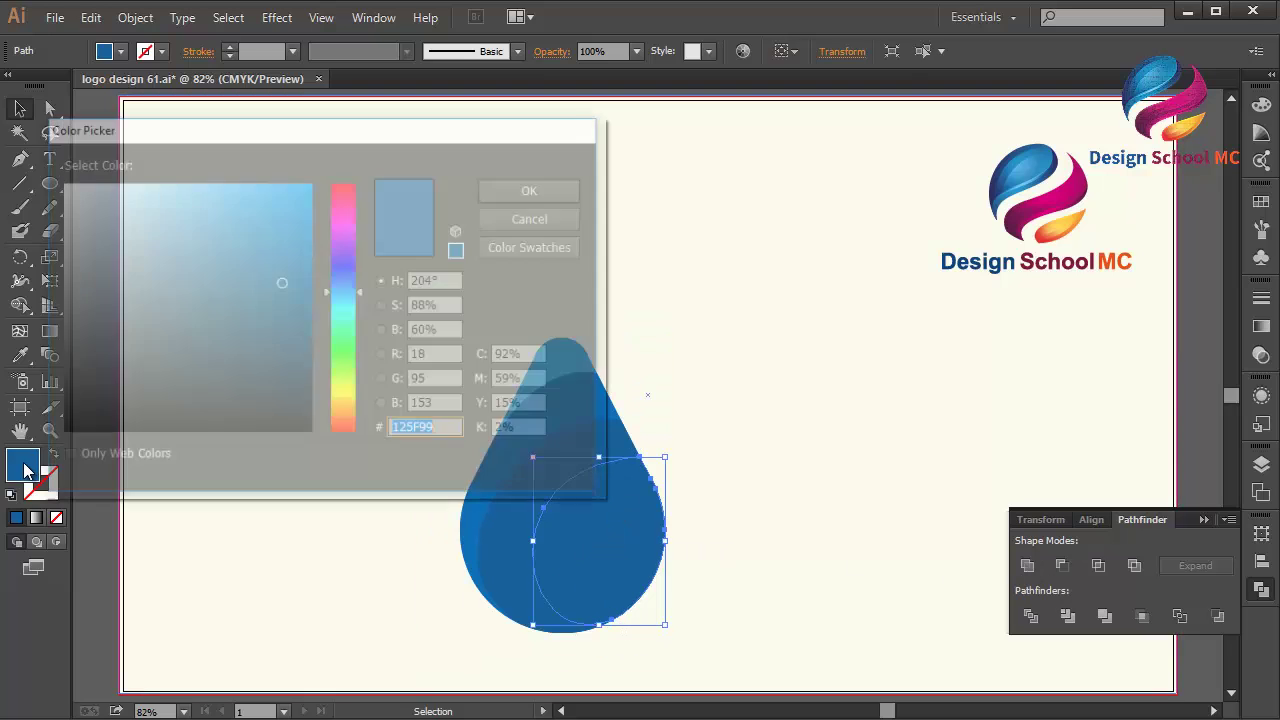
left_click(286, 305)
left_click_drag(290, 308, 287, 311)
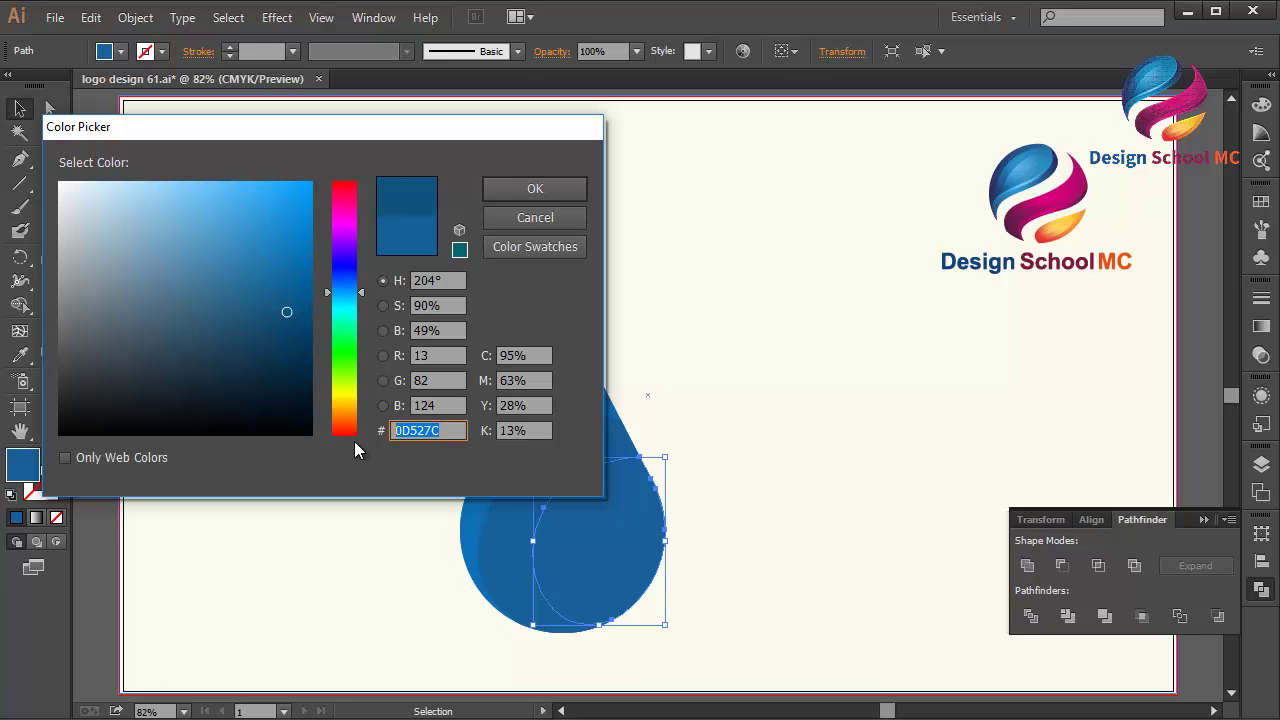
left_click(533, 189)
left_click(300, 337)
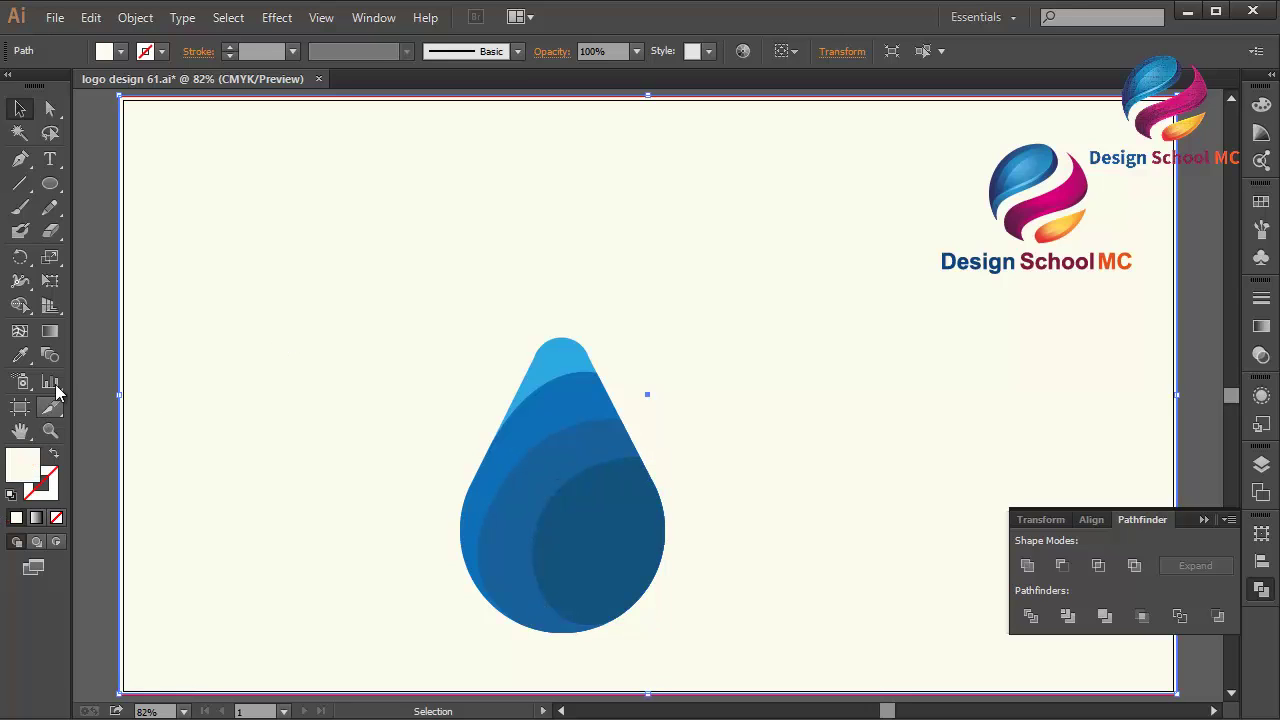
Draw a closed Pen cutter curving along the dark circle's lower edge.
left_click(20, 159)
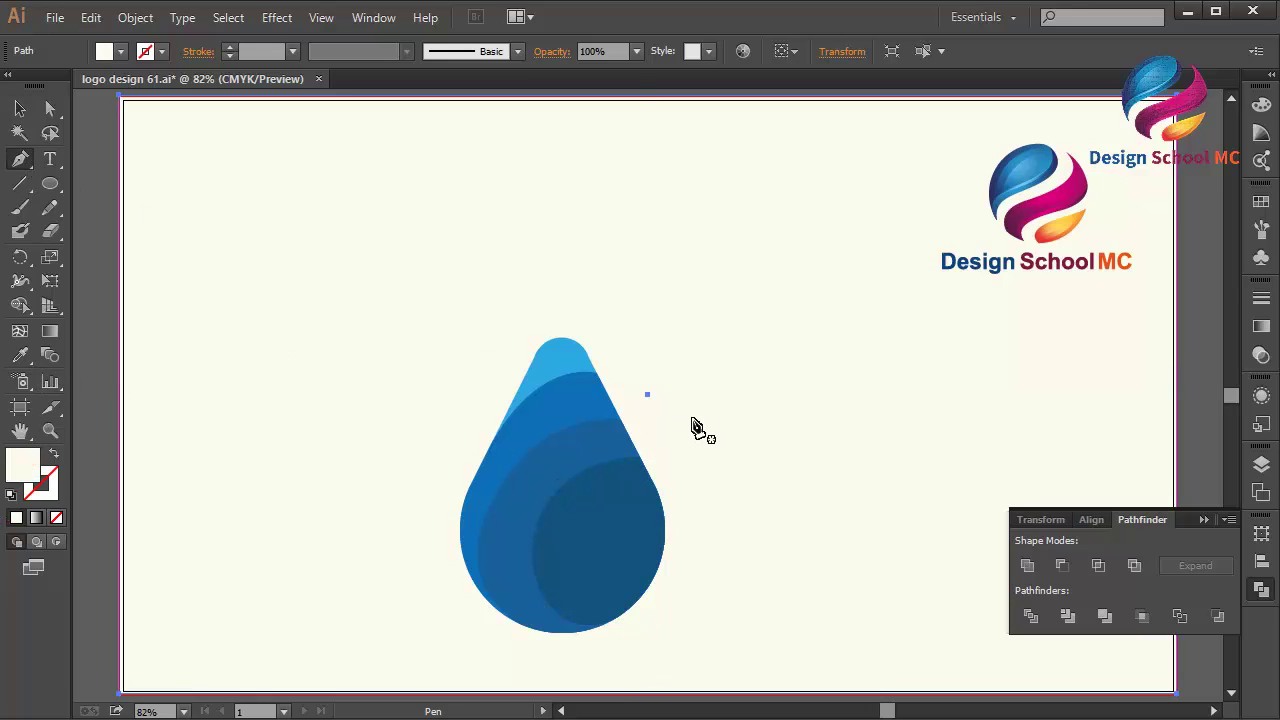
left_click_drag(658, 492, 575, 578)
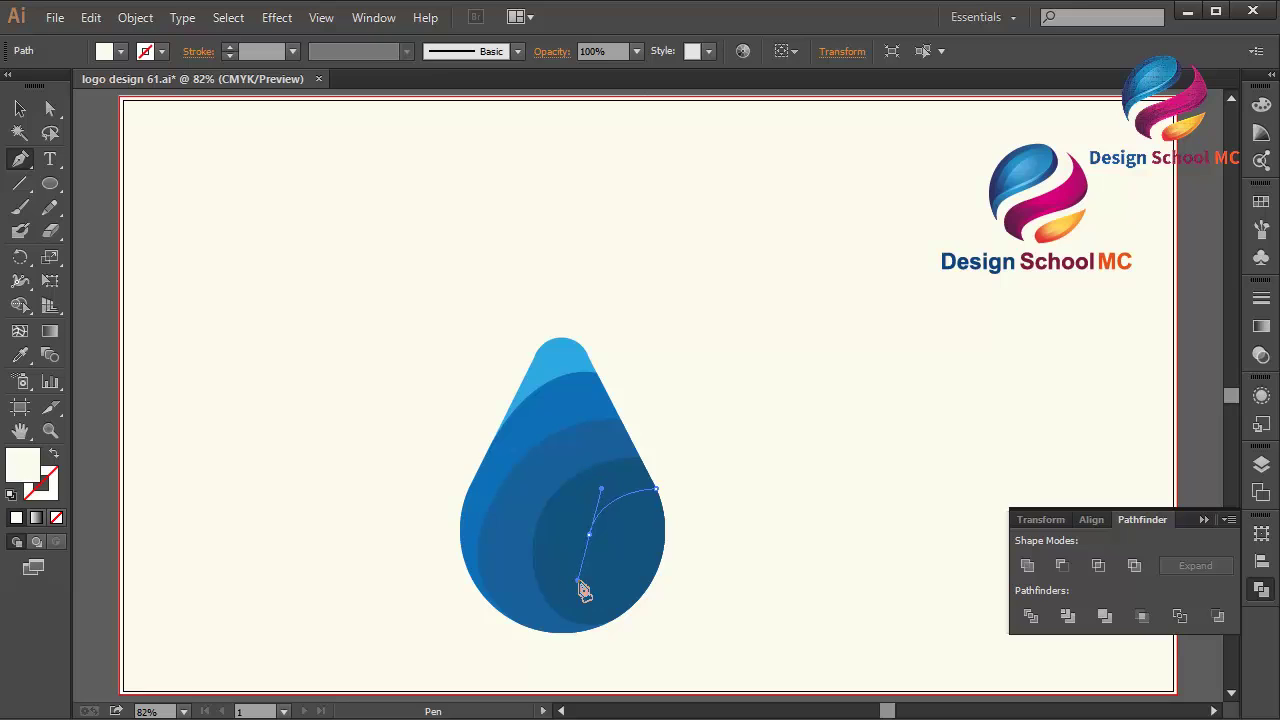
left_click(577, 582)
left_click_drag(635, 603, 664, 593)
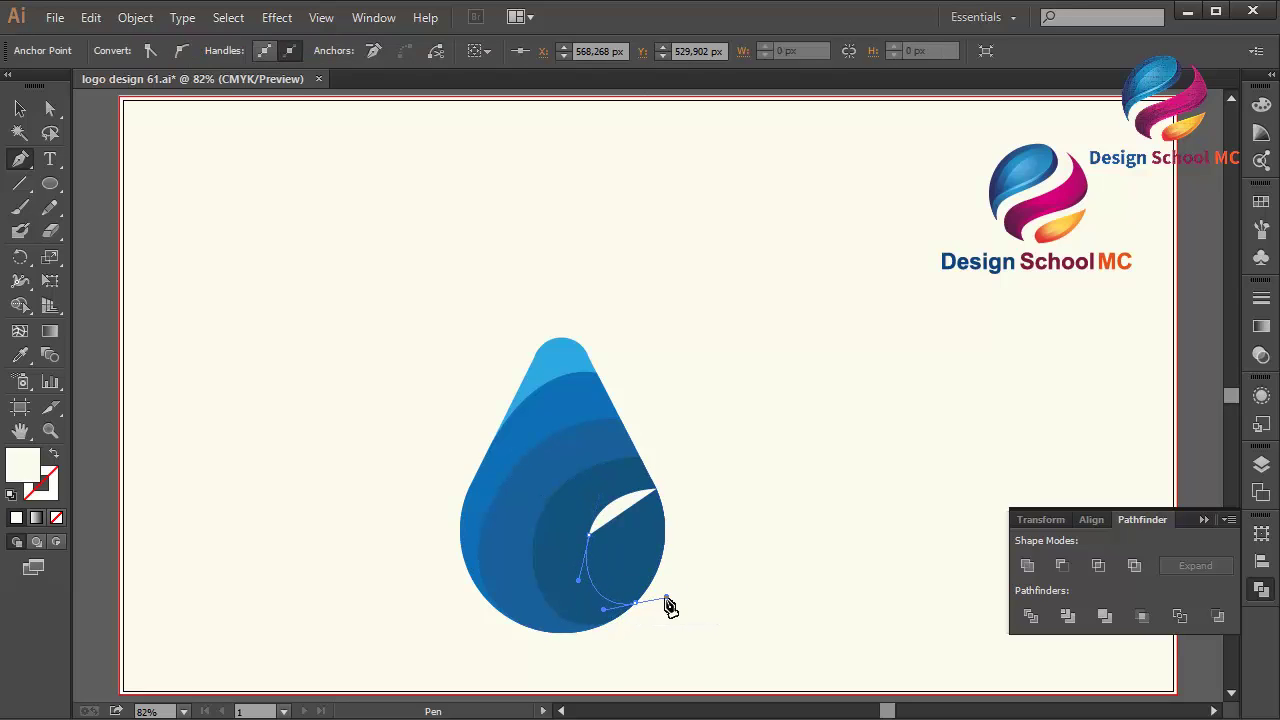
left_click(480, 660)
left_click_drag(484, 394, 670, 340)
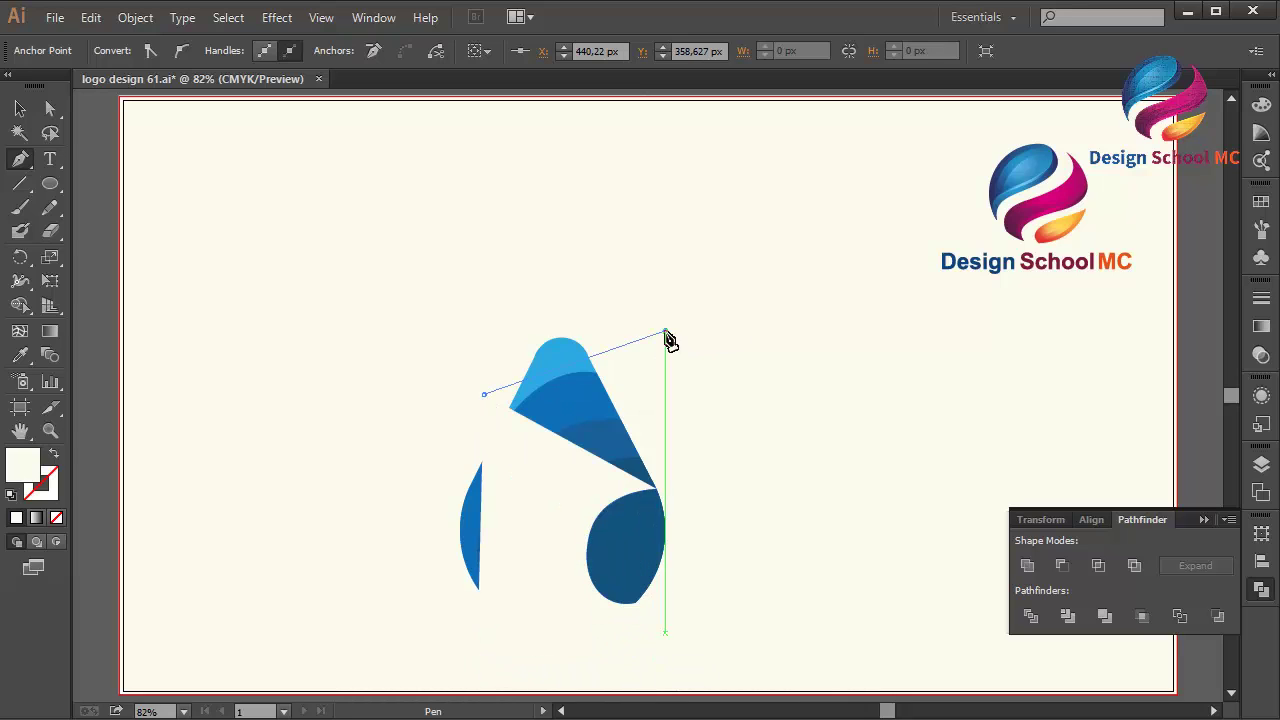
left_click(665, 332)
mouse_move(655, 489)
left_mouse_down()
mouse_move(663, 503)
mouse_move(651, 494)
left_mouse_up()
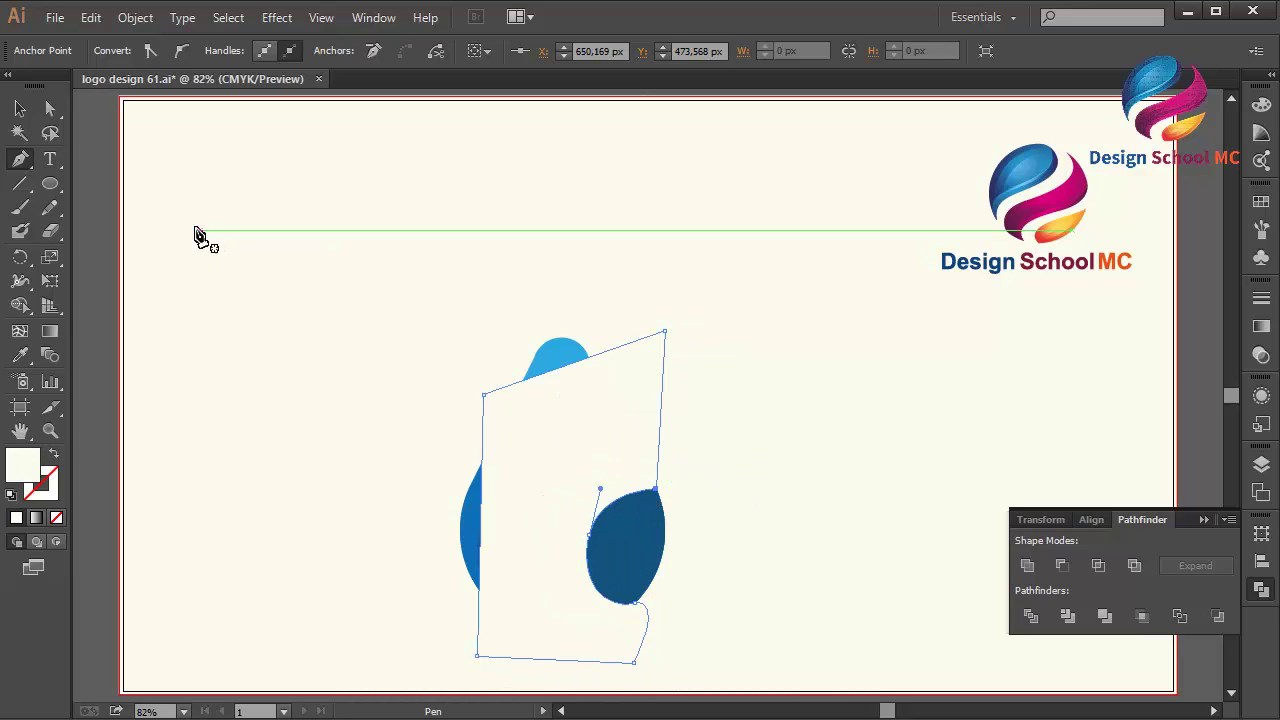
Cut the cutter, paste it in front of the dark circle, and apply Minus Front.
left_click(20, 108)
left_click(610, 510)
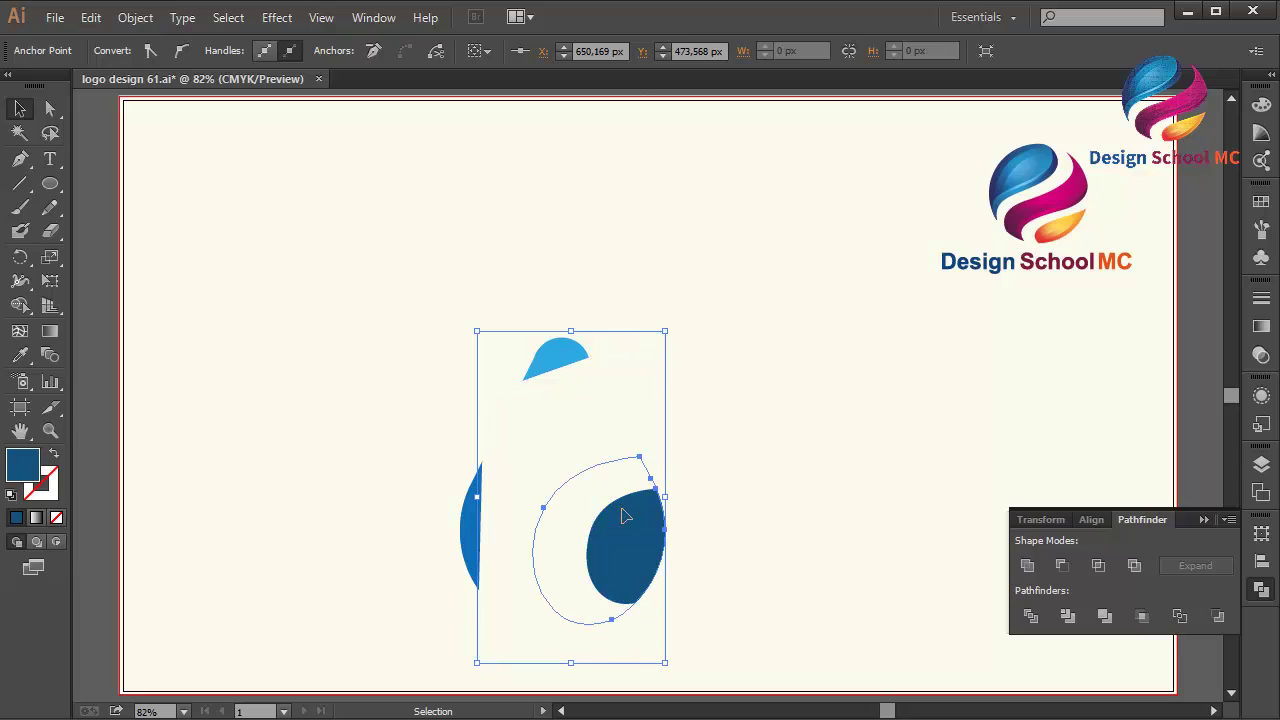
left_click(622, 515)
left_click(90, 17)
left_click(122, 135)
left_click(90, 17)
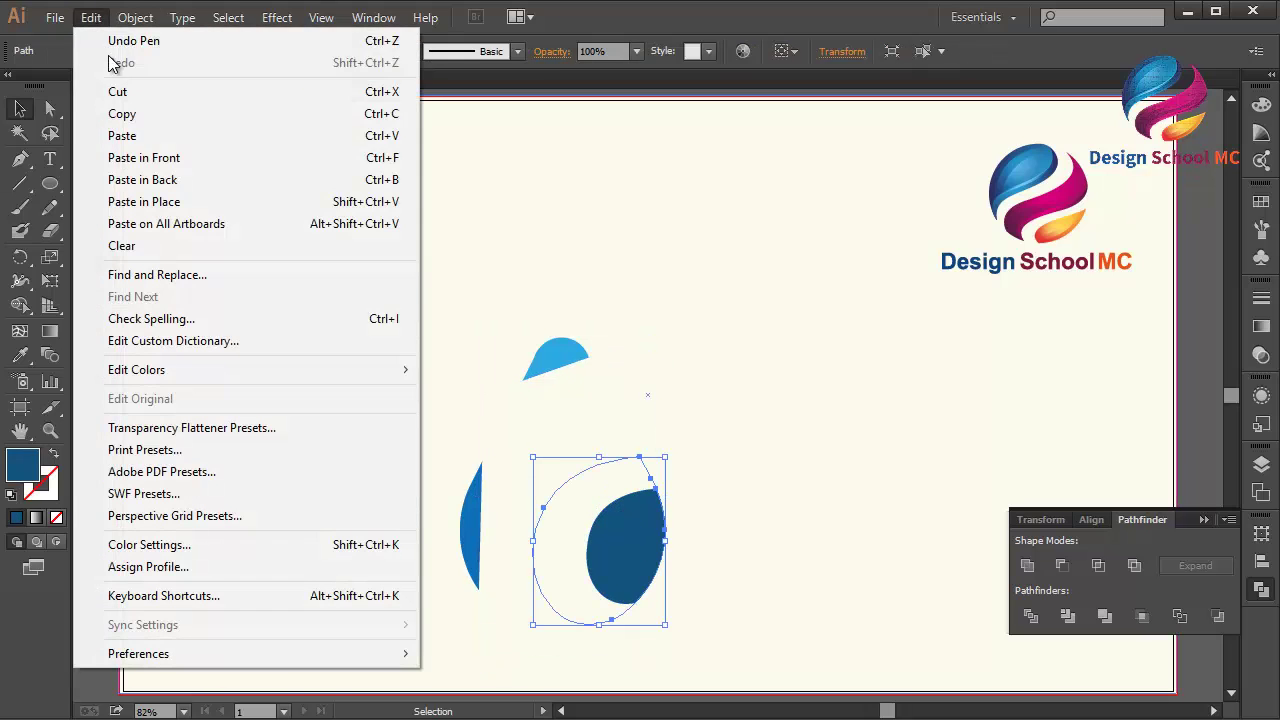
left_click(170, 160)
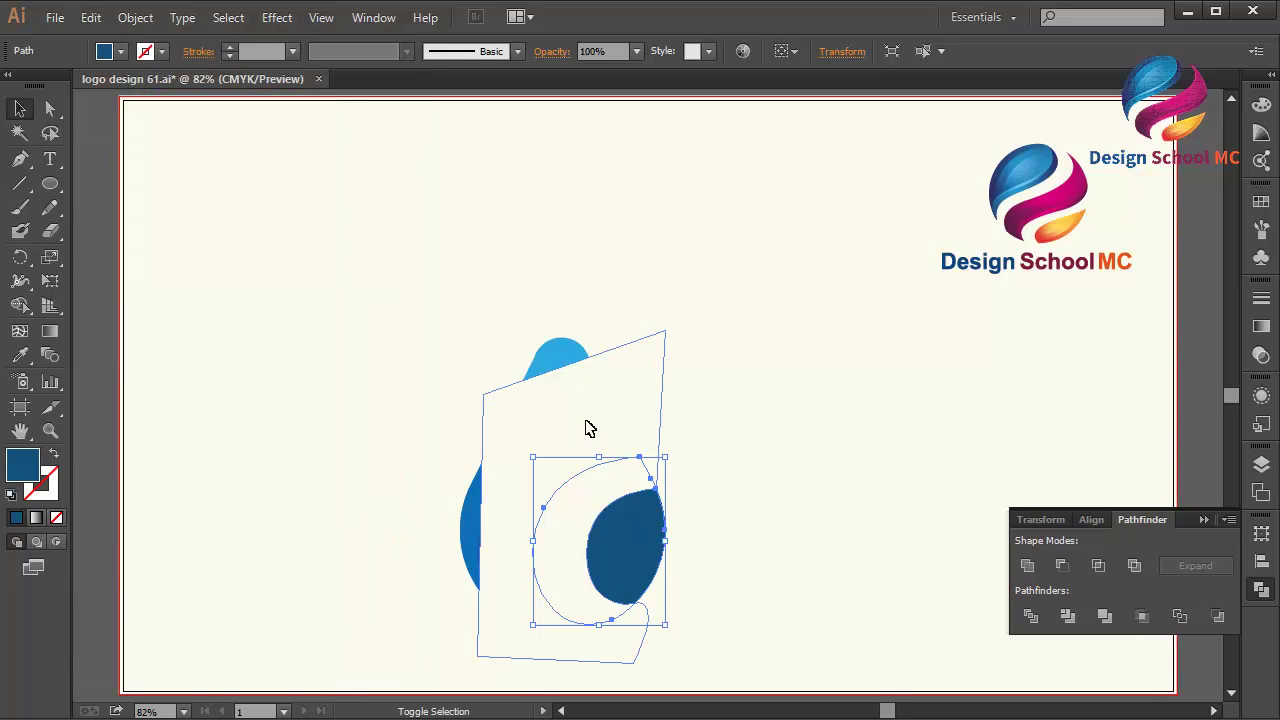
left_click(588, 428, "shift")
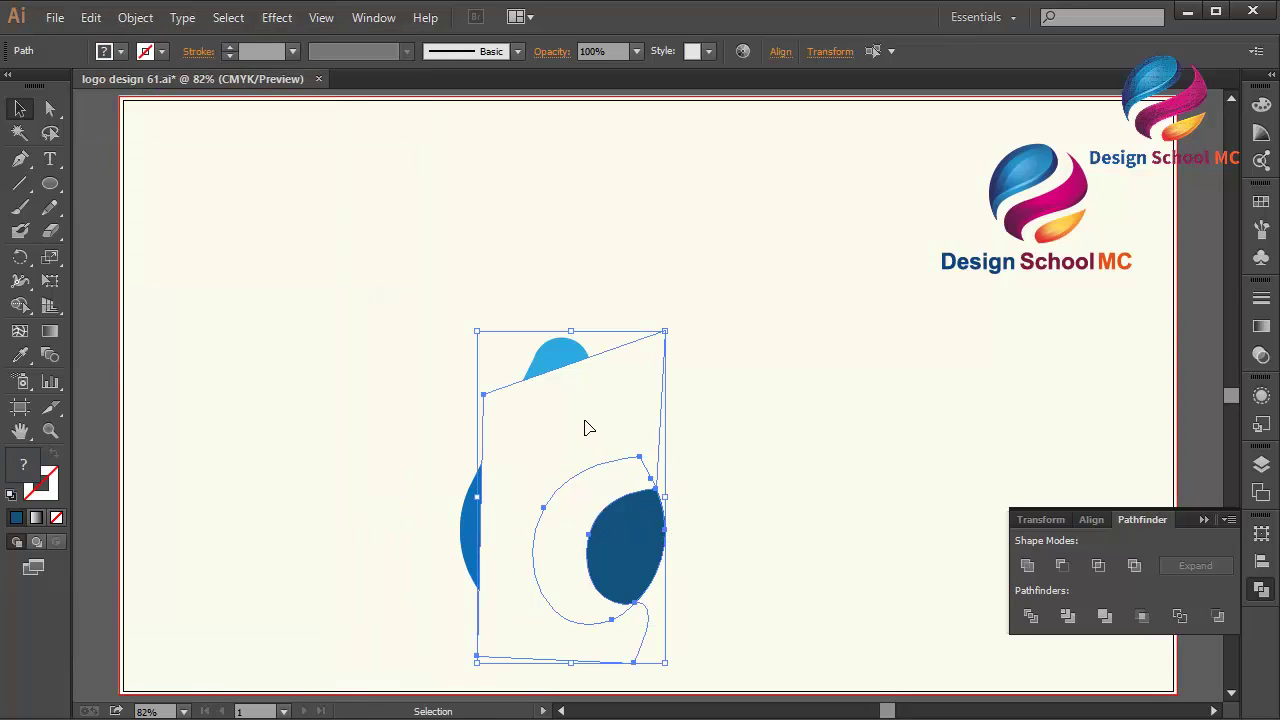
left_click(1059, 565)
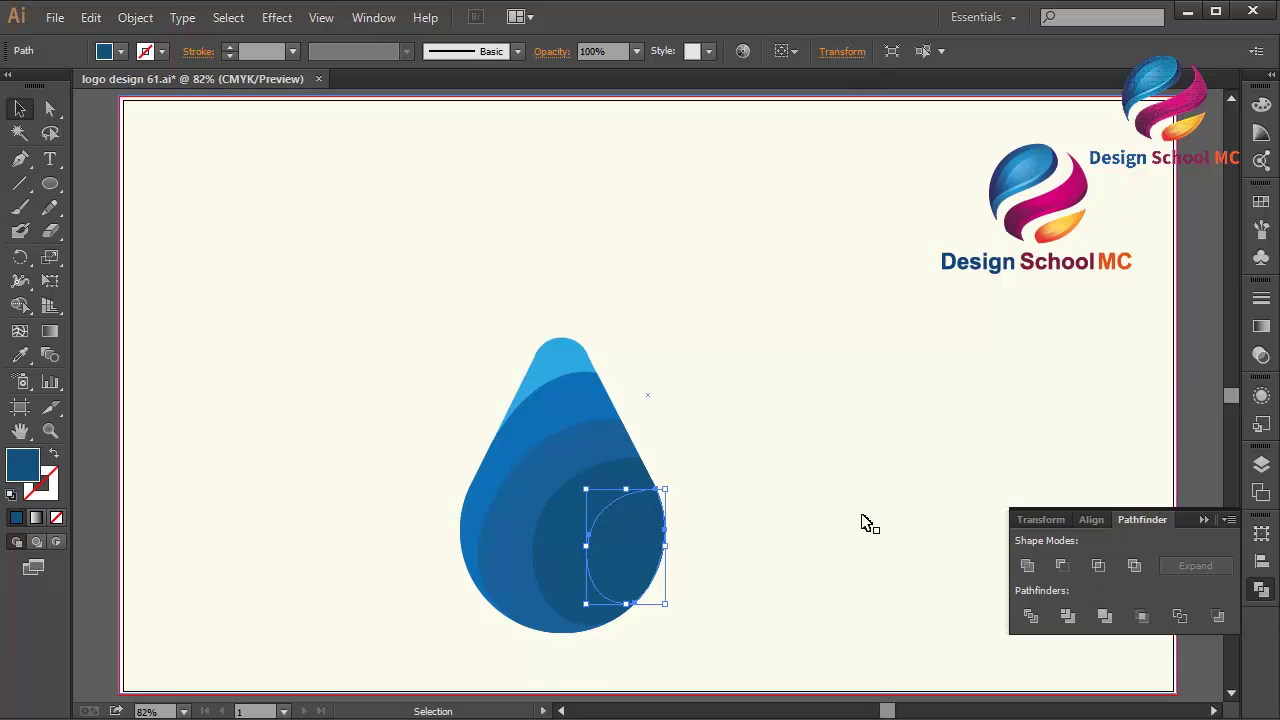
Fill the new layer with darkest navy 093E59, deselect, and close the Pathfinder panel.
double_click(30, 470)
left_click_drag(288, 335, 287, 347)
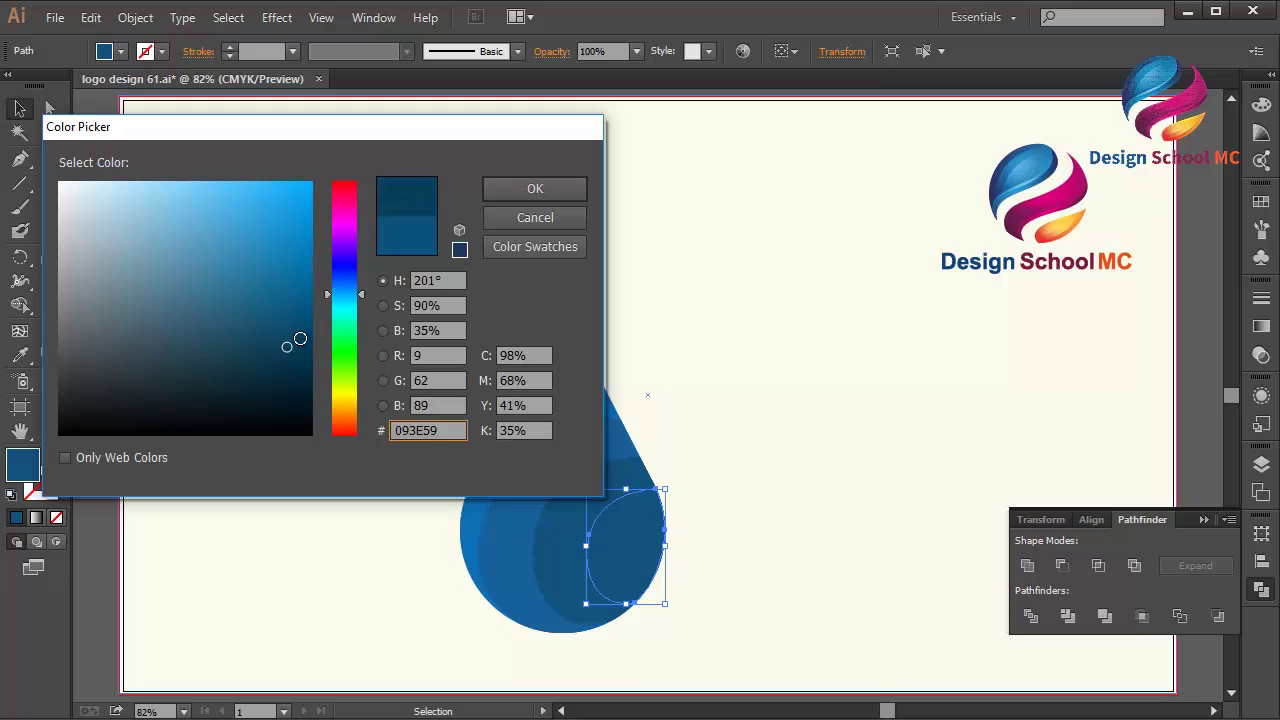
left_click(509, 189)
left_click(100, 491)
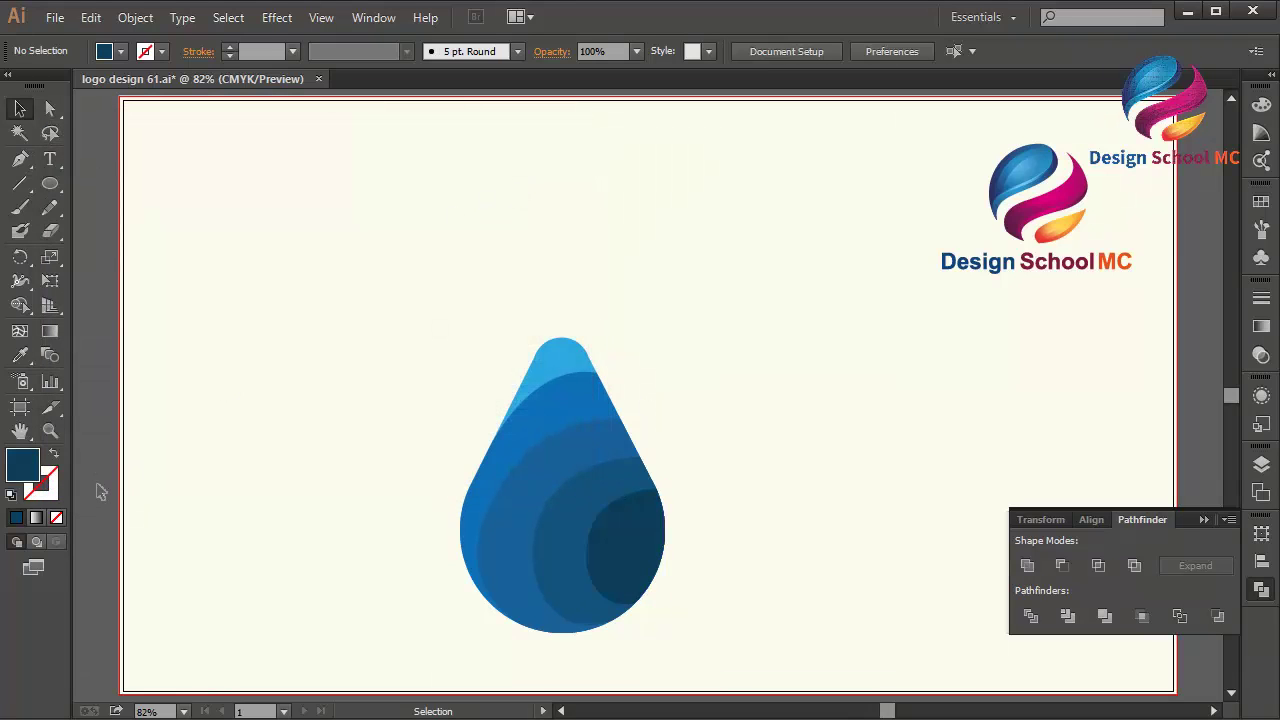
left_click(1203, 520)
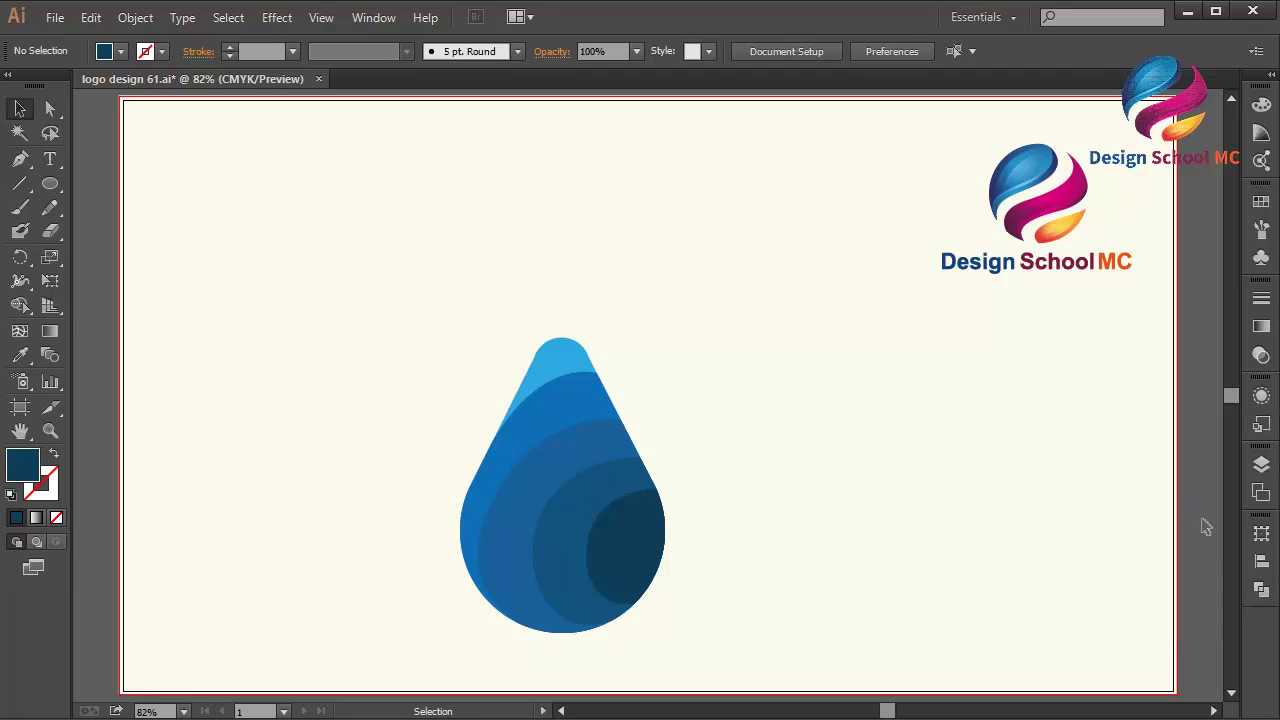